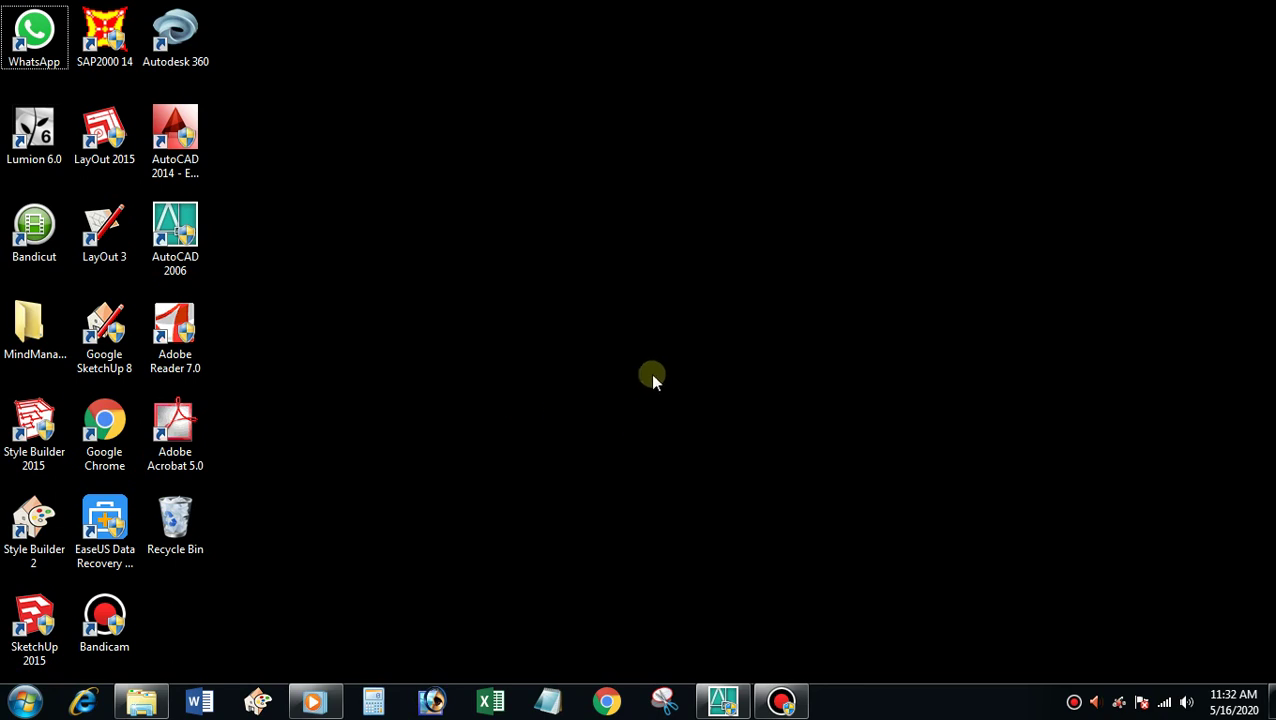
Open 'Perhitungan struktur plat lantai' read-only from the Teknik sipil folder and show the plat beton sheet
click(141, 701)
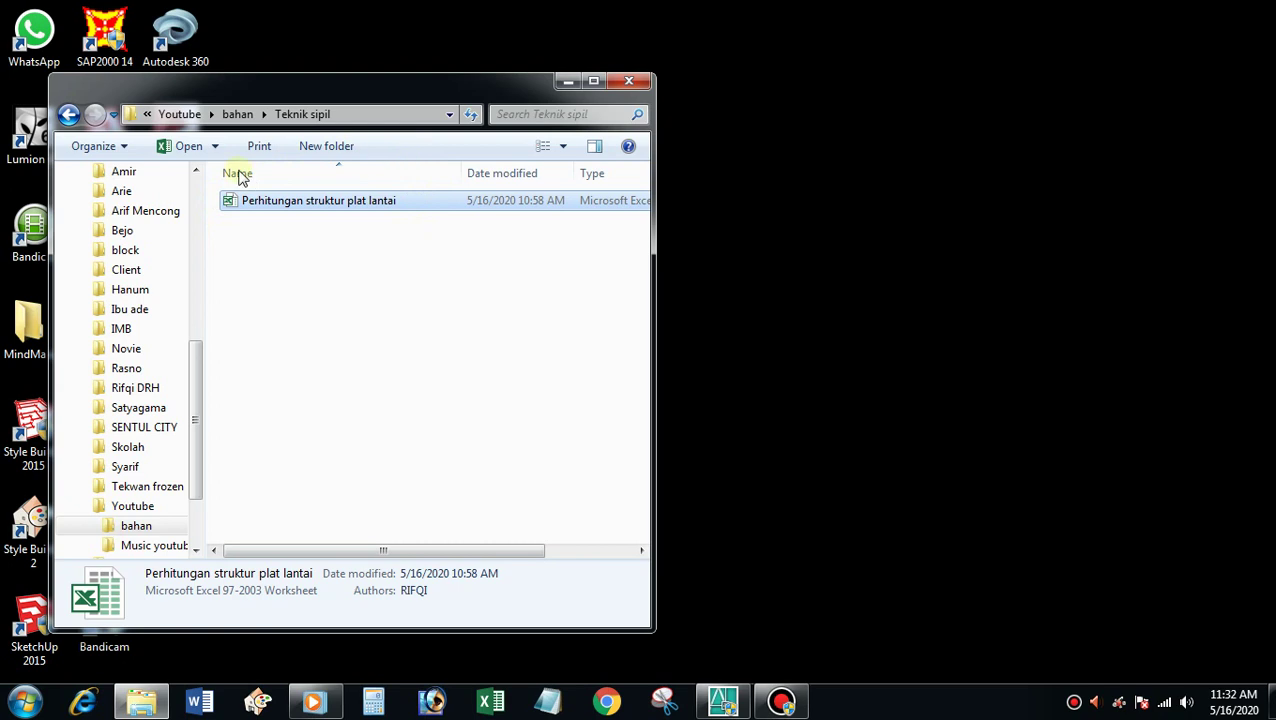
double_click(378, 205)
click(556, 398)
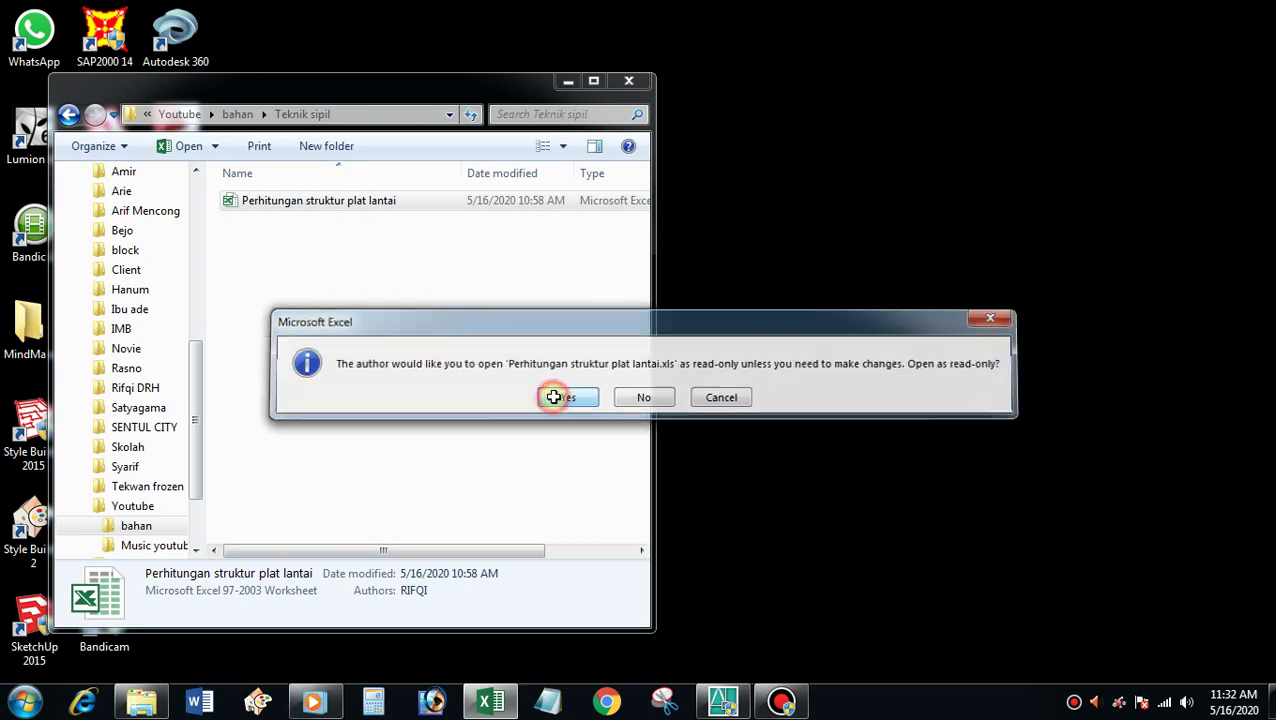
click(822, 527)
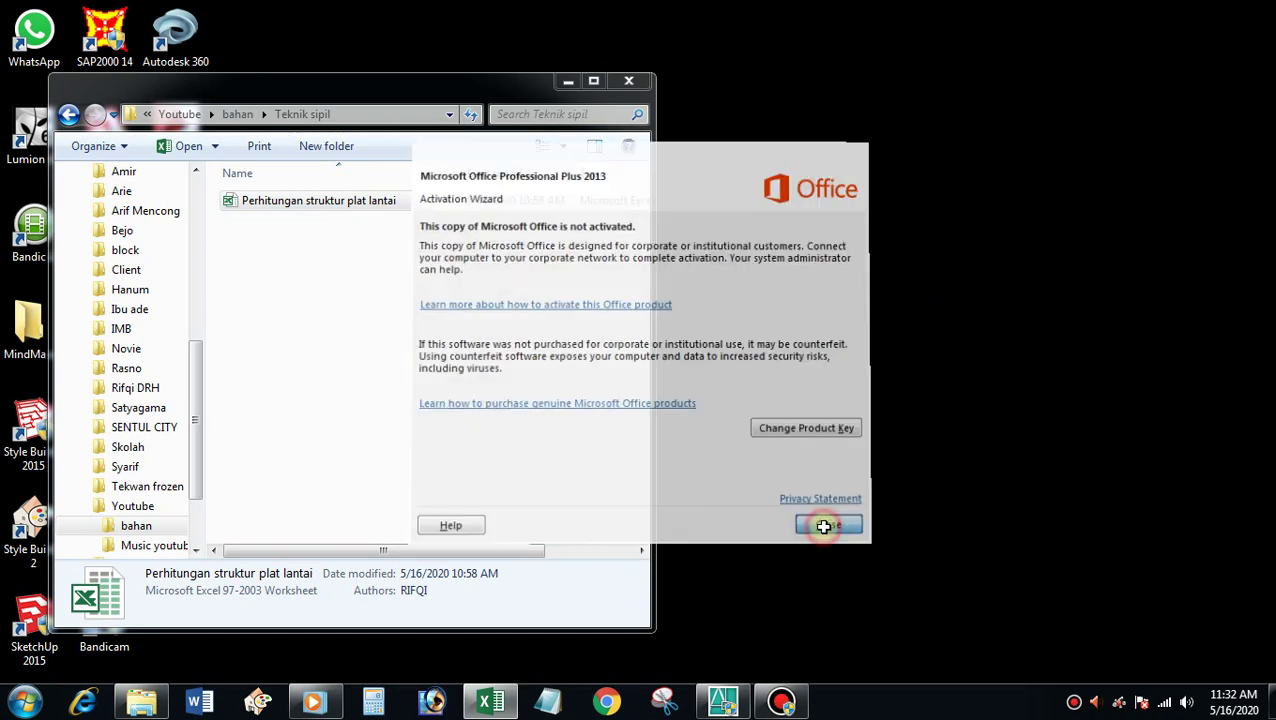
click(508, 706)
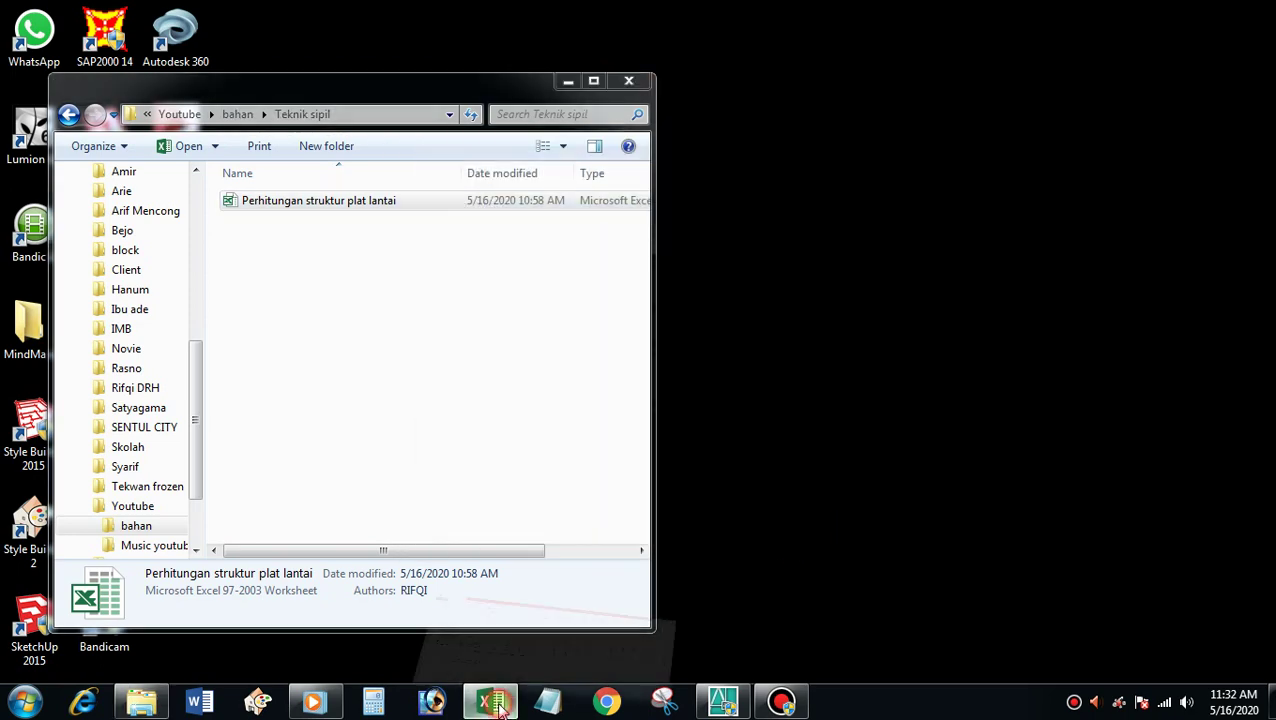
click(458, 565)
click(134, 648)
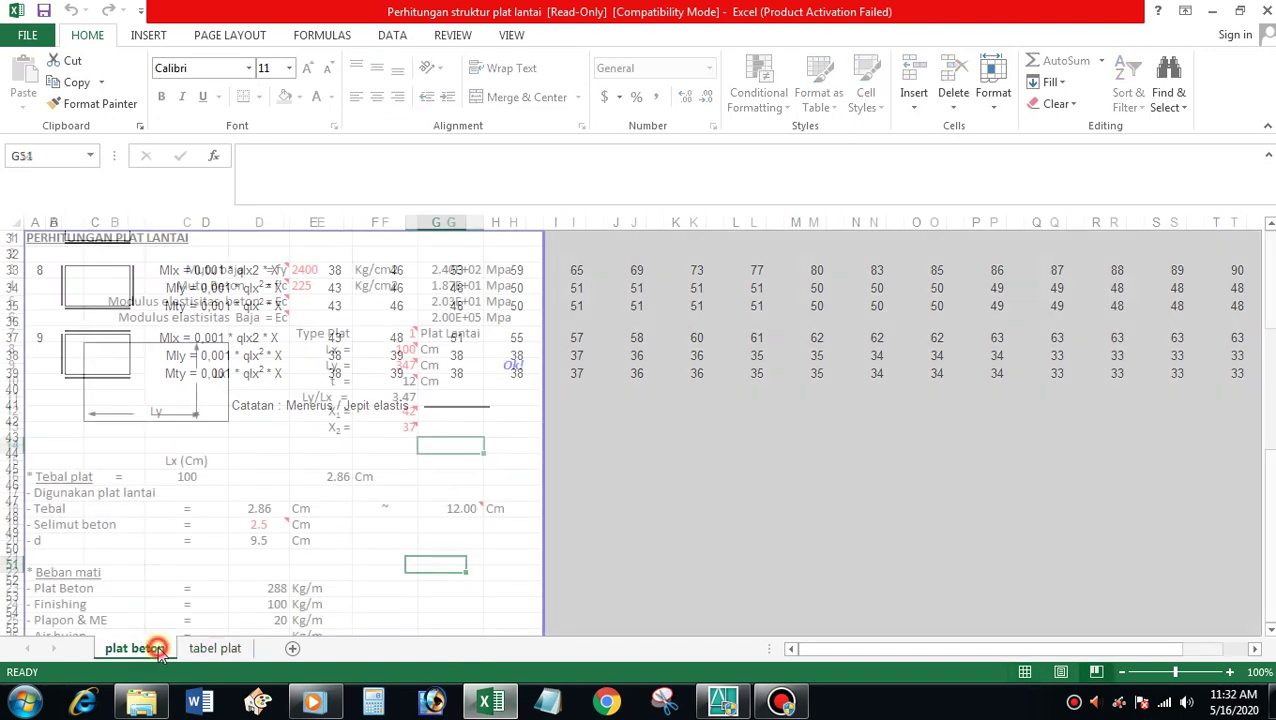
click(760, 477)
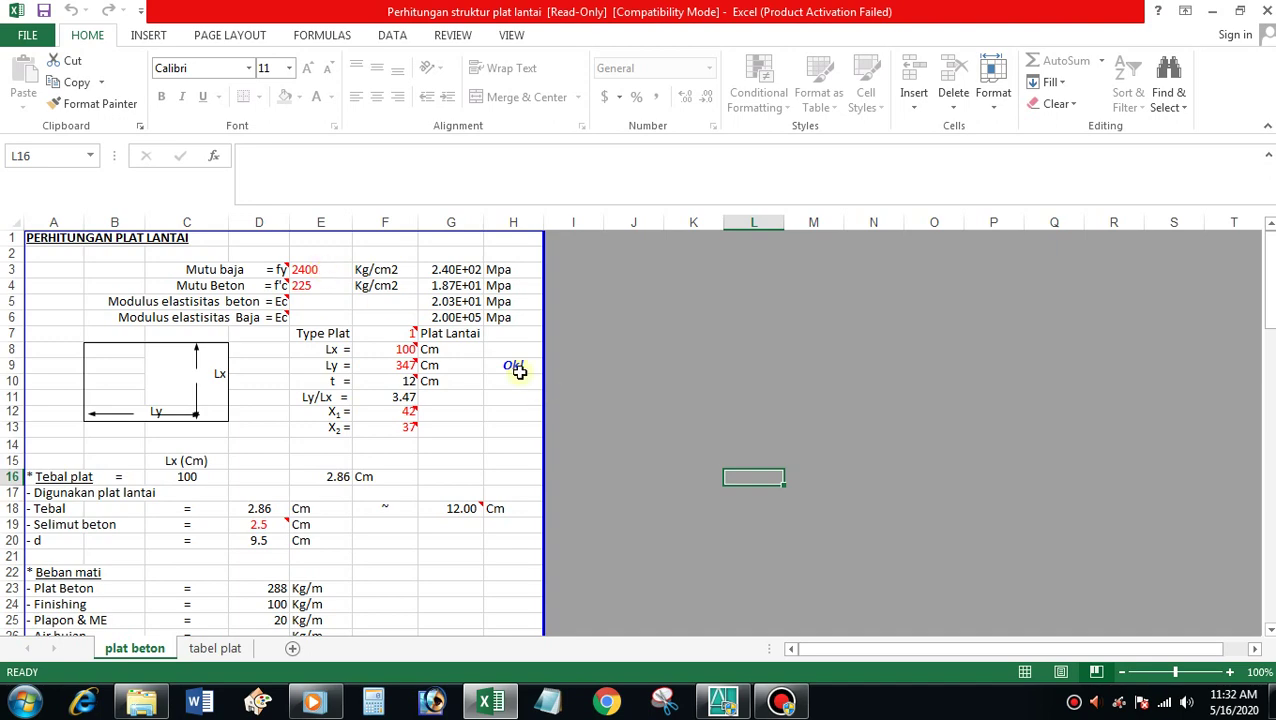
scroll(520, 370, down, 1)
scroll(519, 369, down, 3)
scroll(519, 369, down, 1)
scroll(519, 369, down, 3)
scroll(500, 372, up, 3)
scroll(477, 375, up, 4)
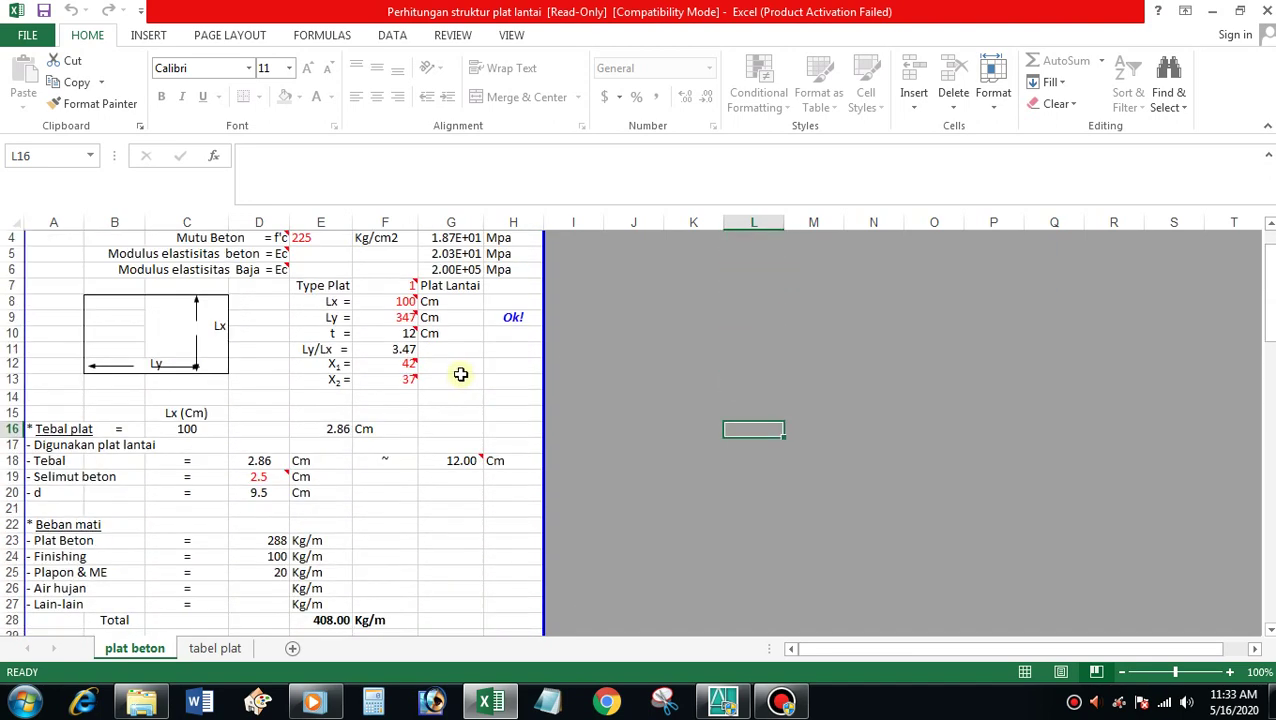
scroll(461, 373, up, 1)
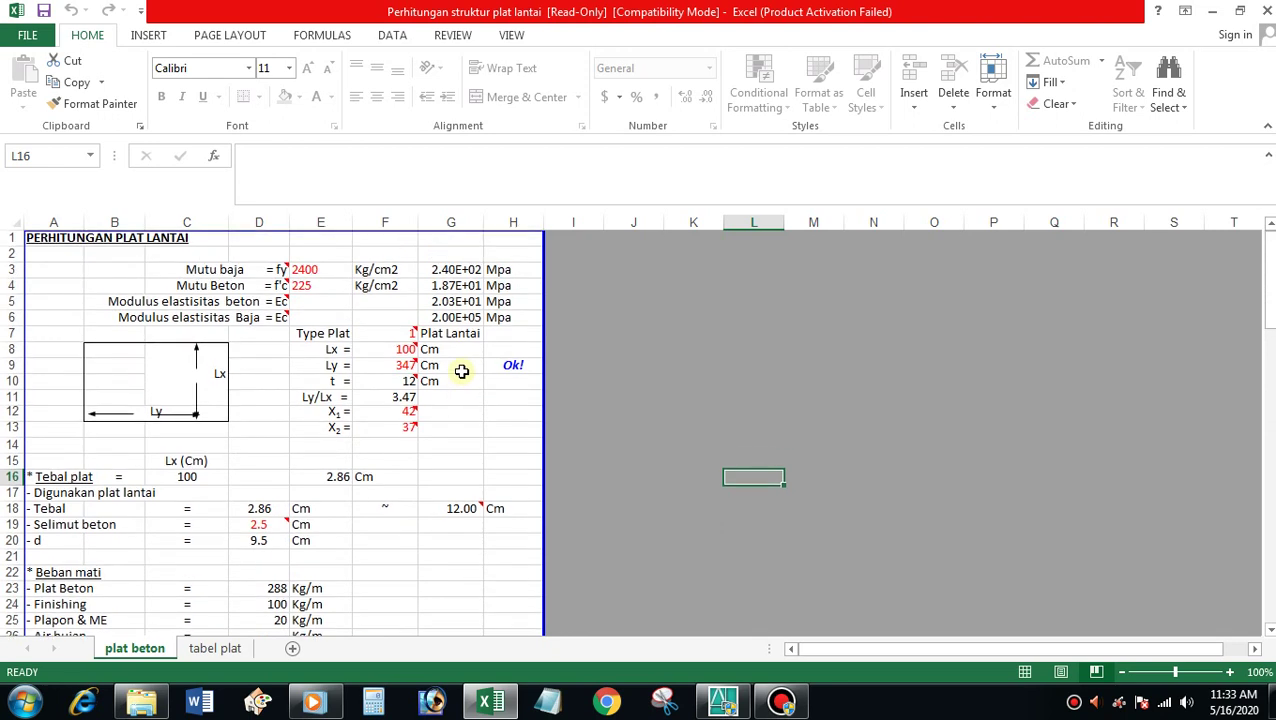
click(320, 270)
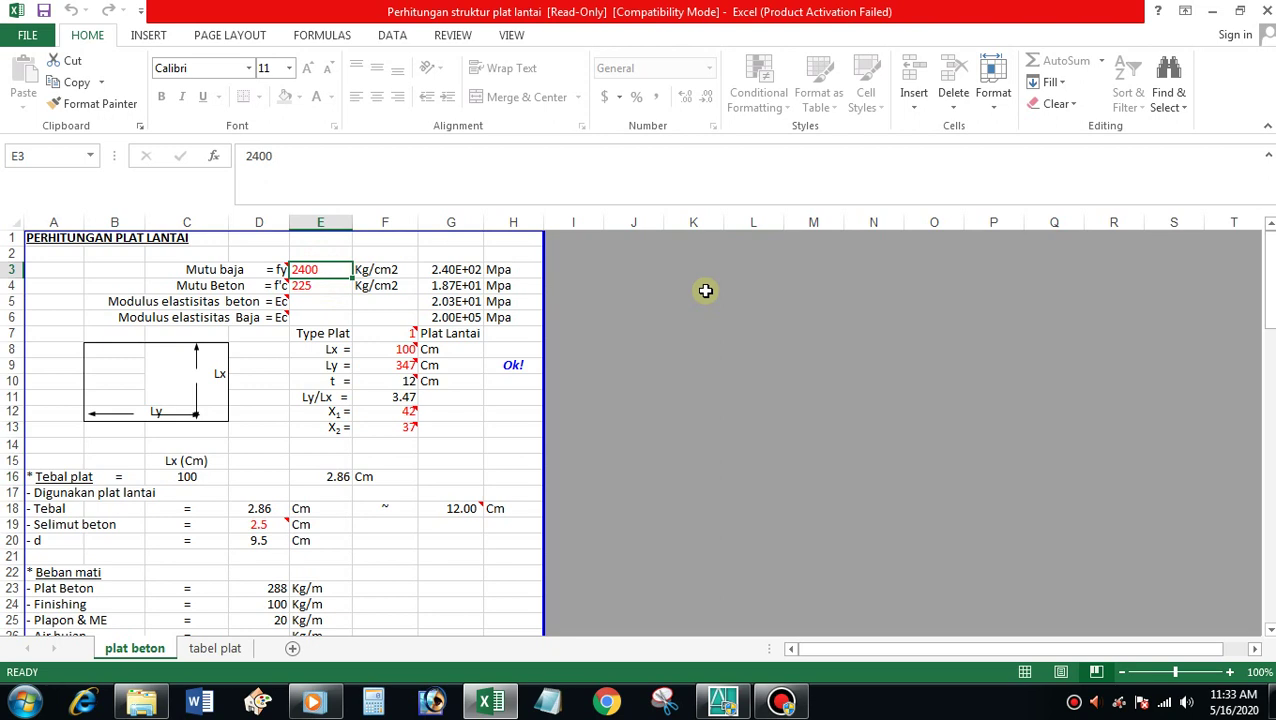
text(2400)
key(Return)
key(Up)
text(3900)
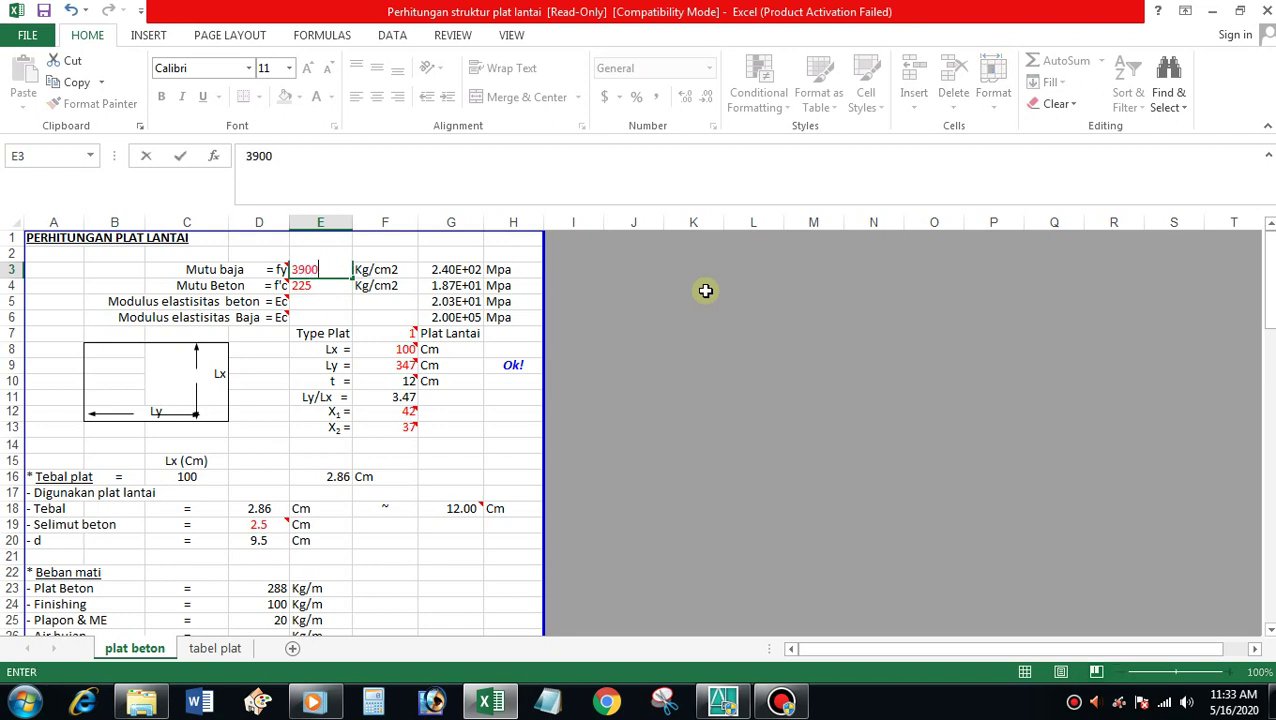
key(Return)
key(Up)
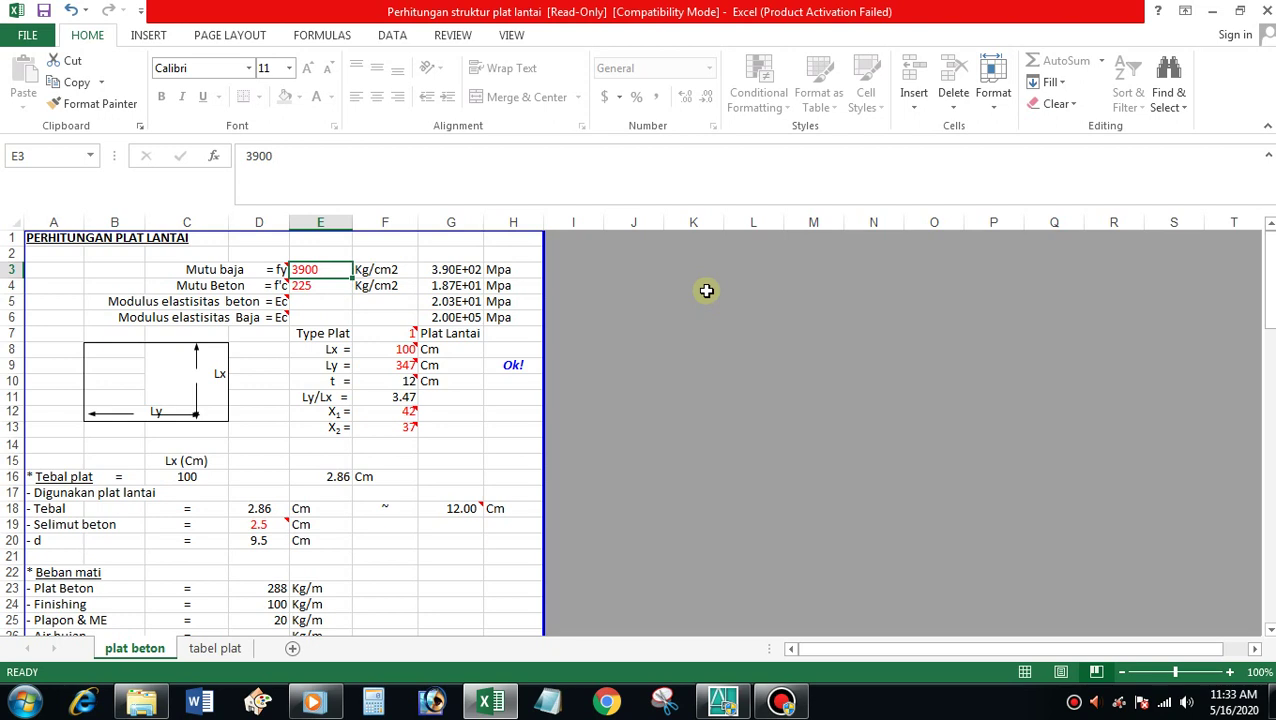
text(24)
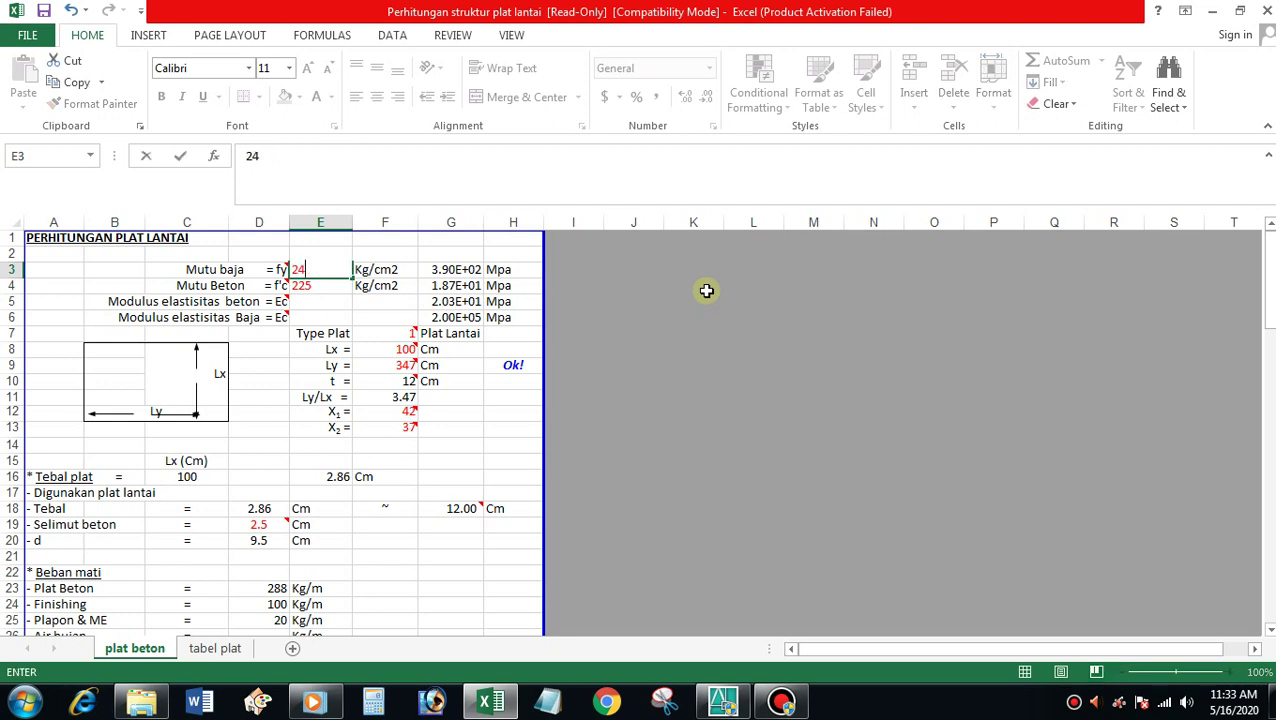
text(00)
key(Return)
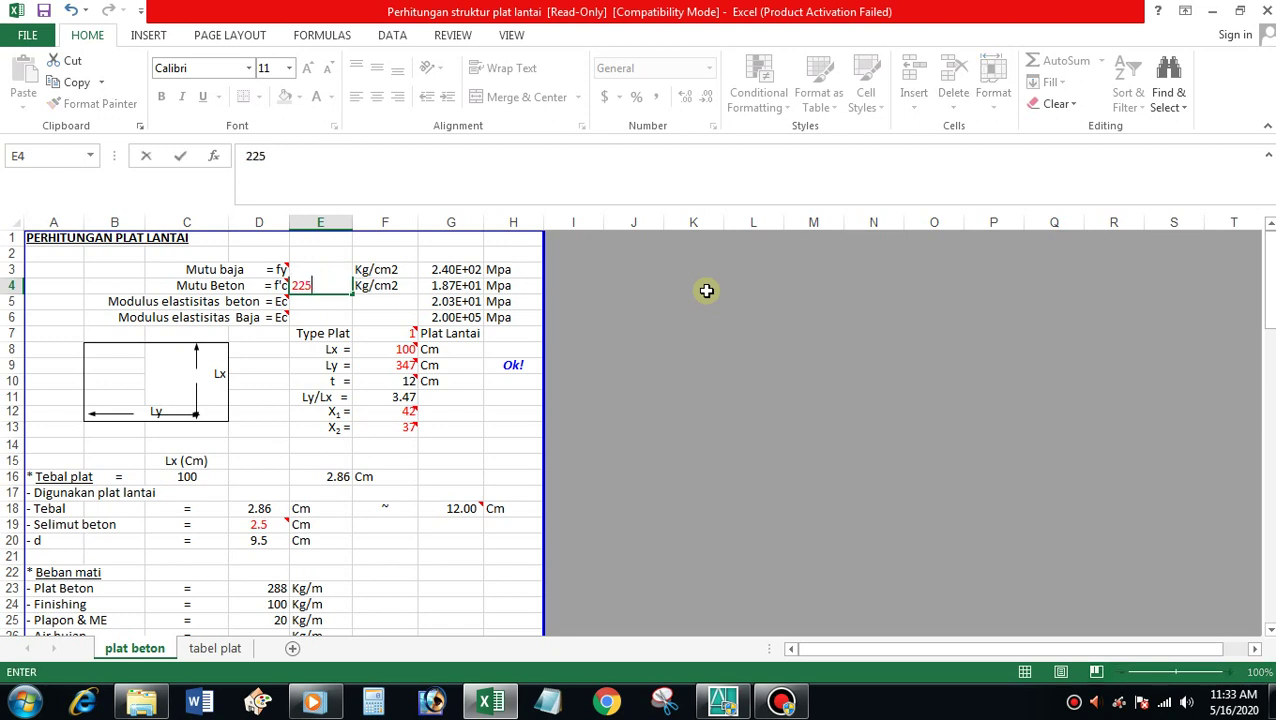
key(Return)
key(Return)
key(Return)
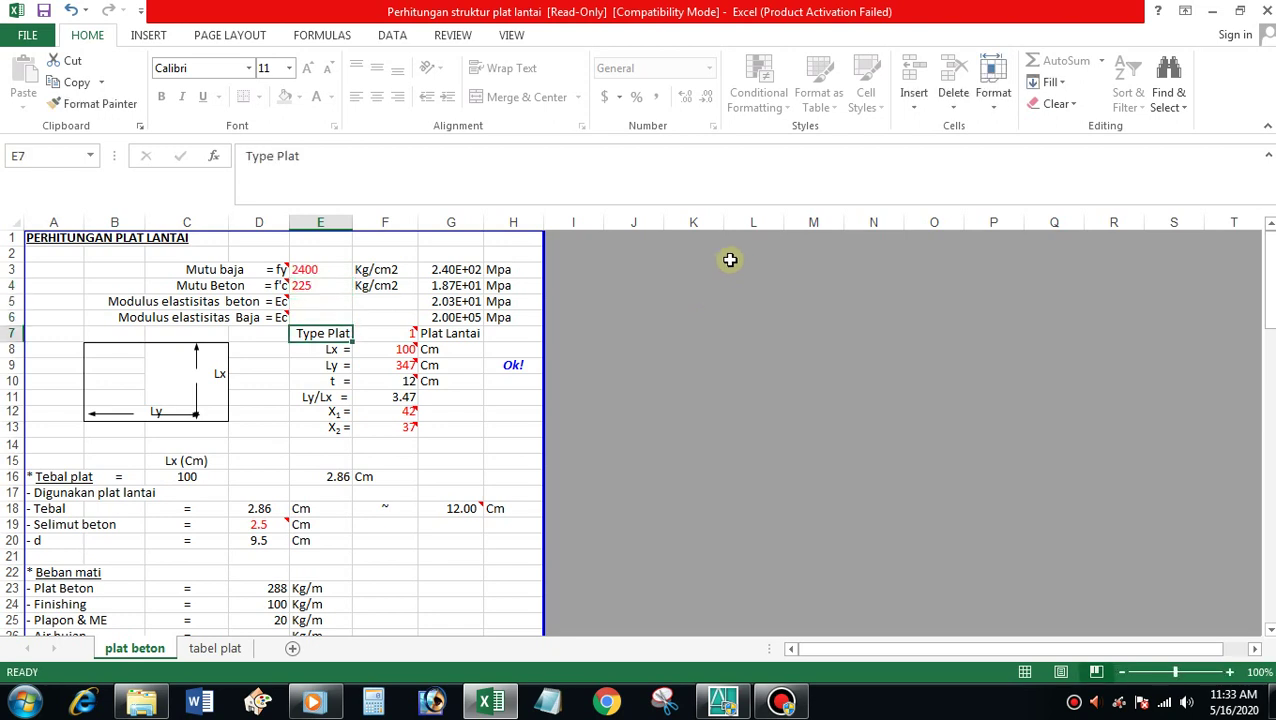
key(Right)
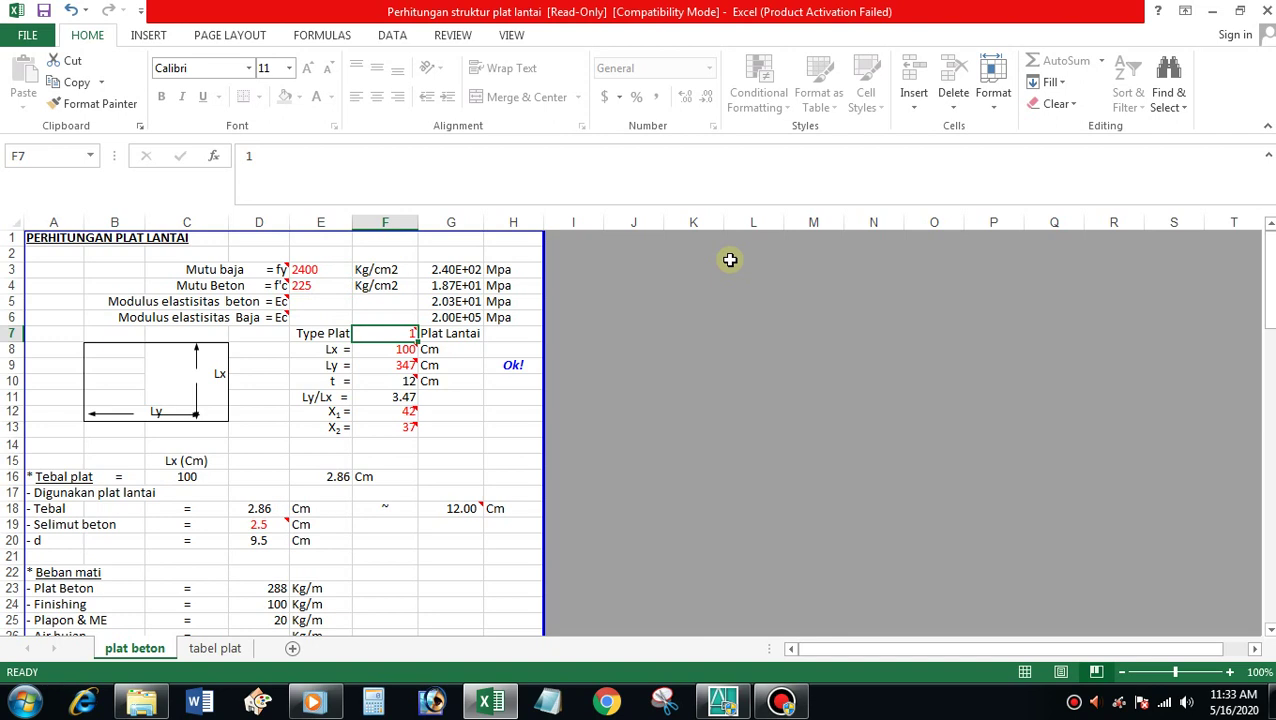
mouse_move(386, 333)
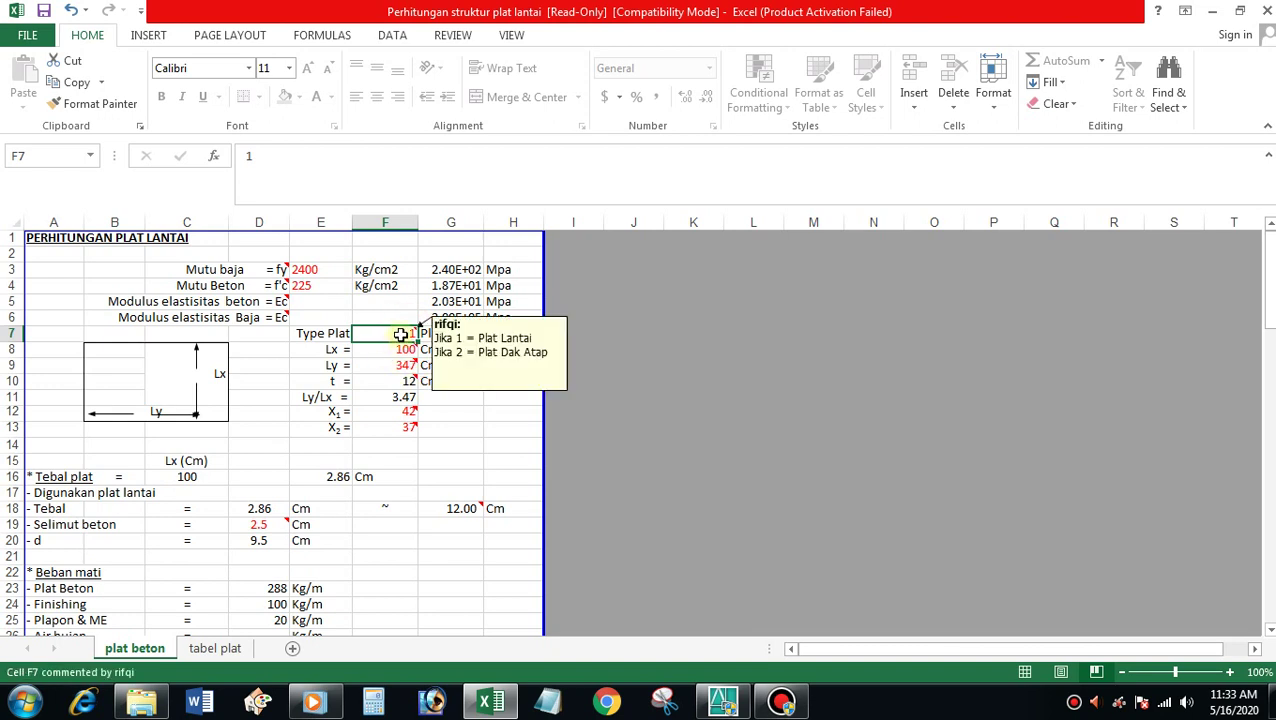
key(Return)
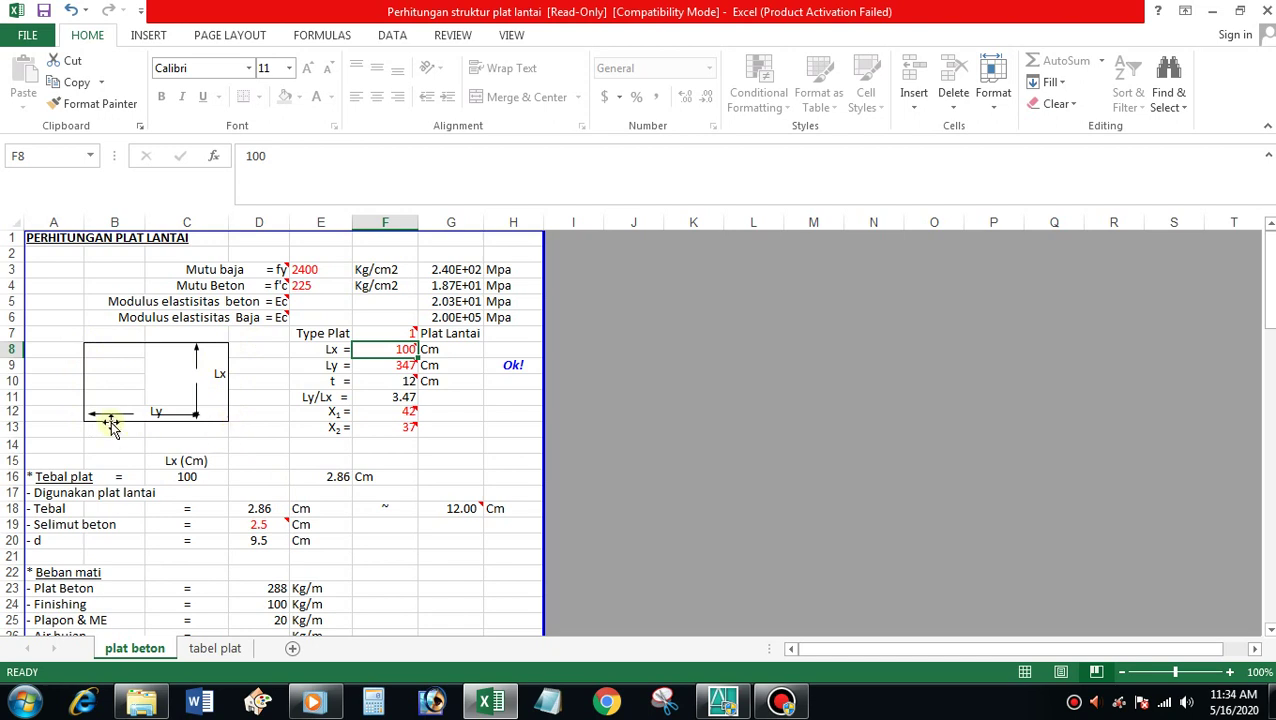
click(722, 700)
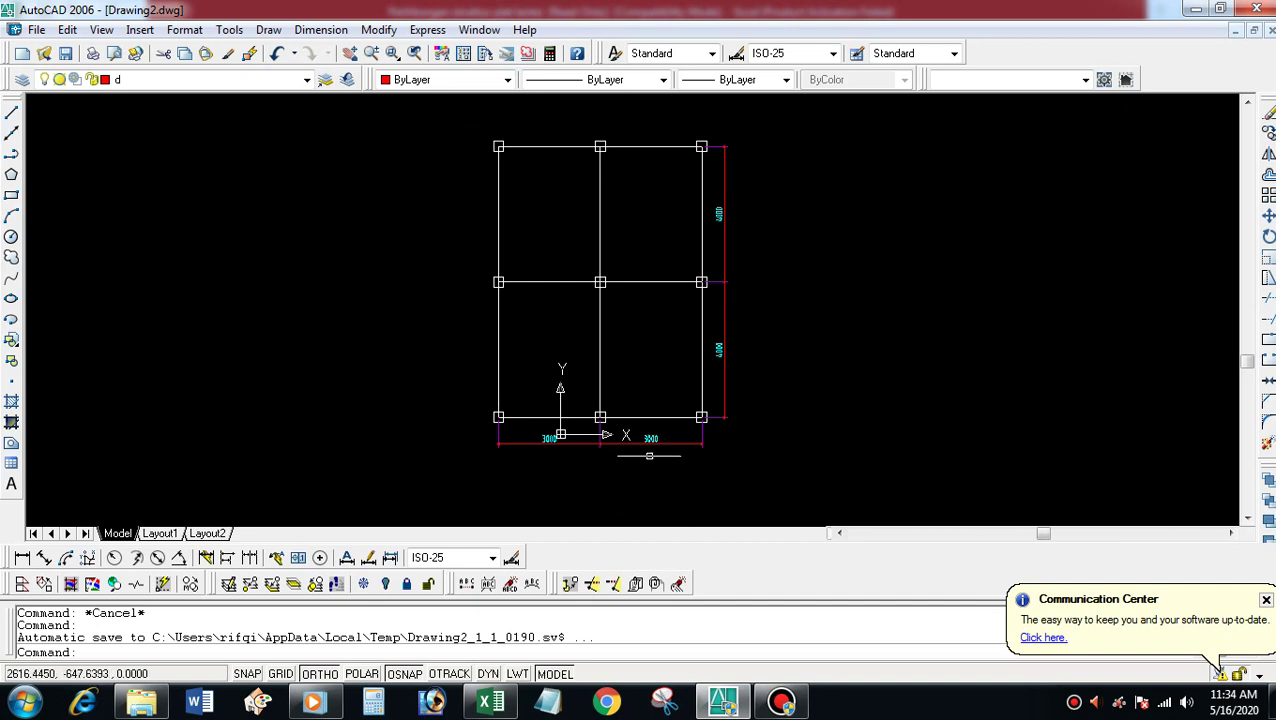
scroll(664, 425, up, 3)
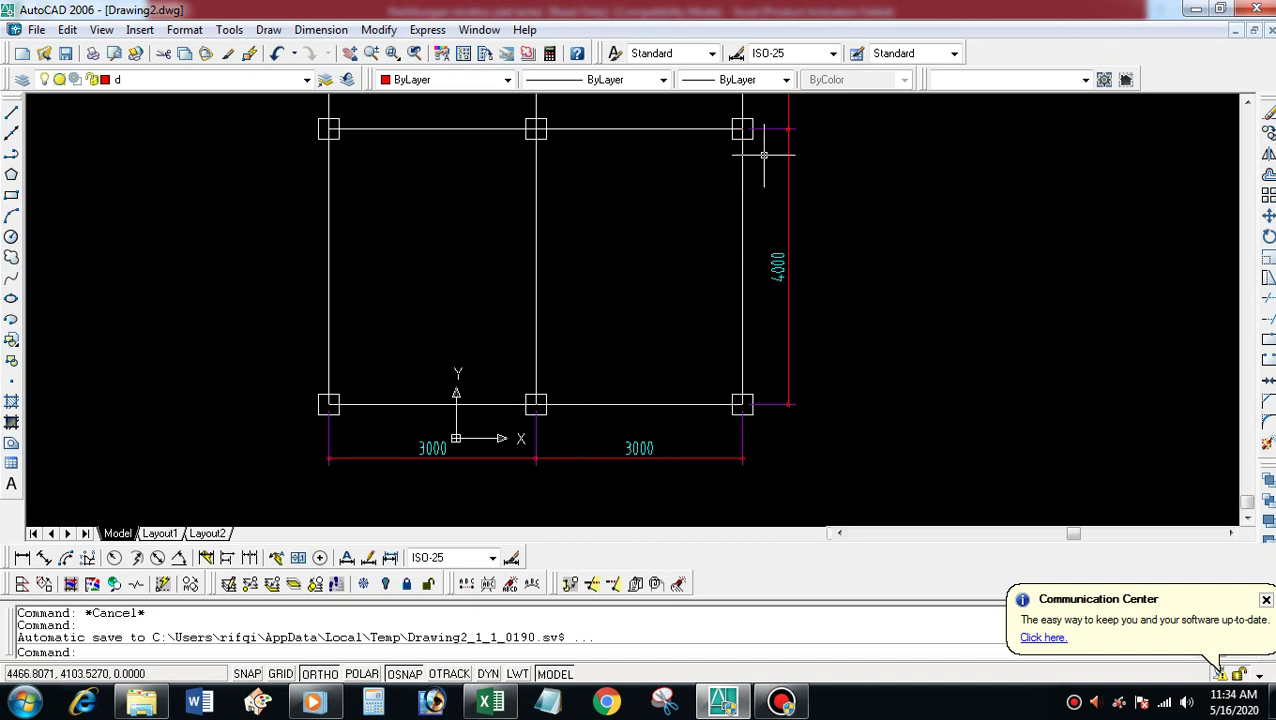
click(492, 702)
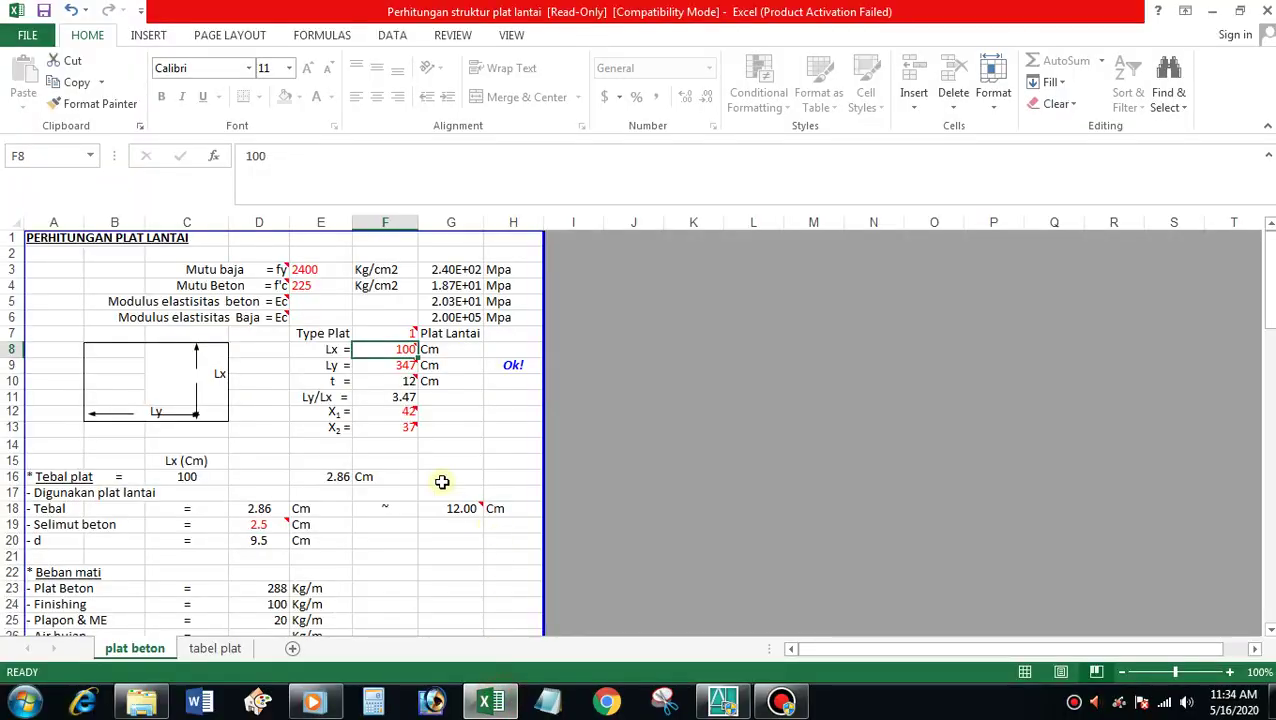
Enter the slab spans Lx = 300 cm and Ly = 400 cm
text(300)
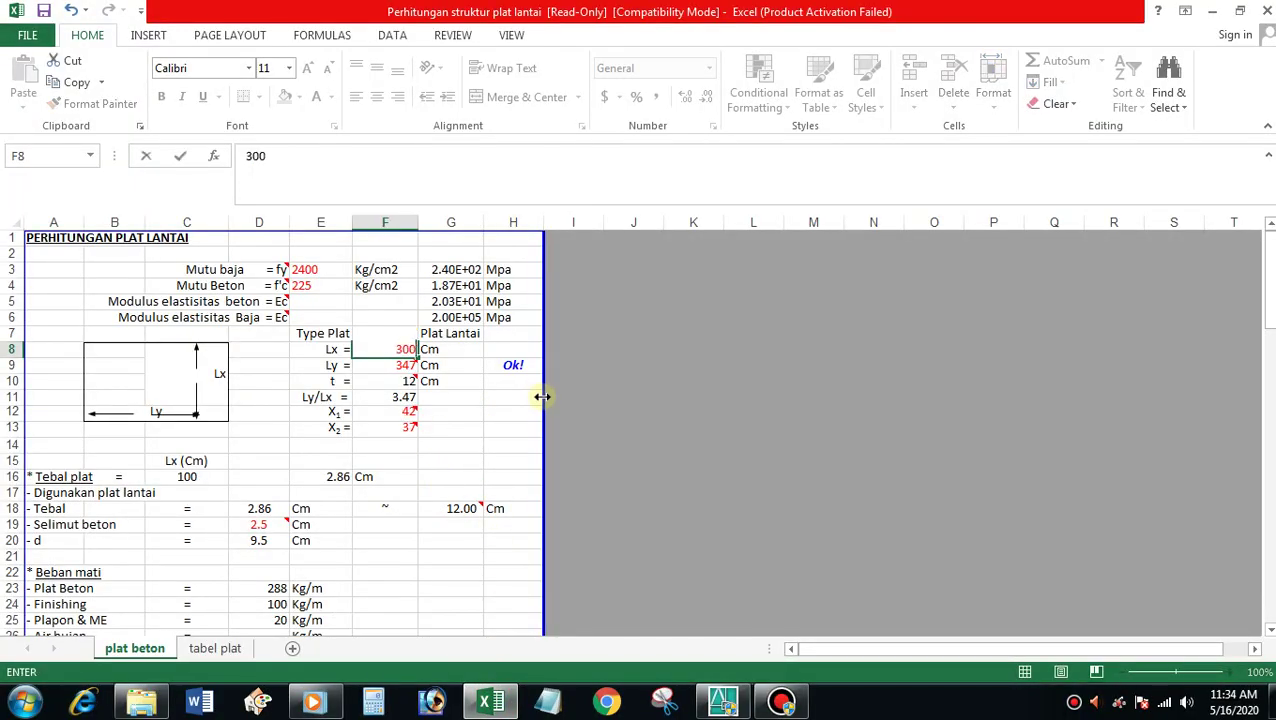
key(Return)
text(400)
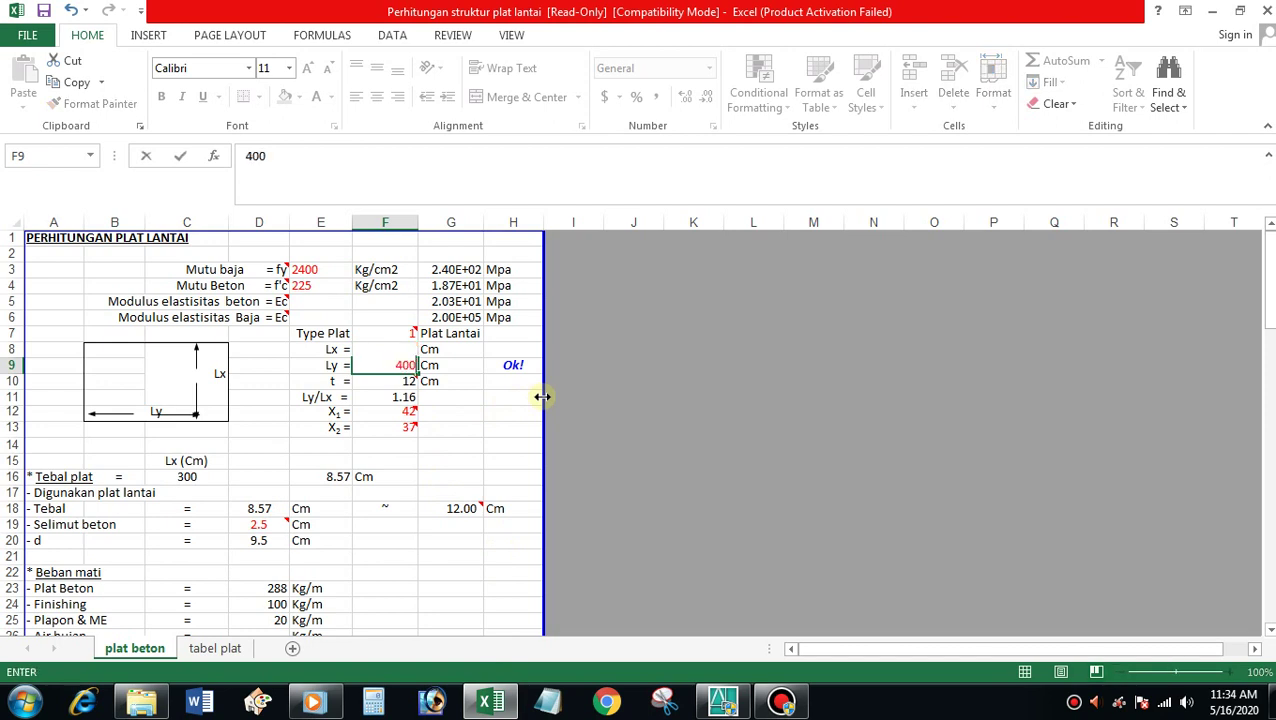
key(Return)
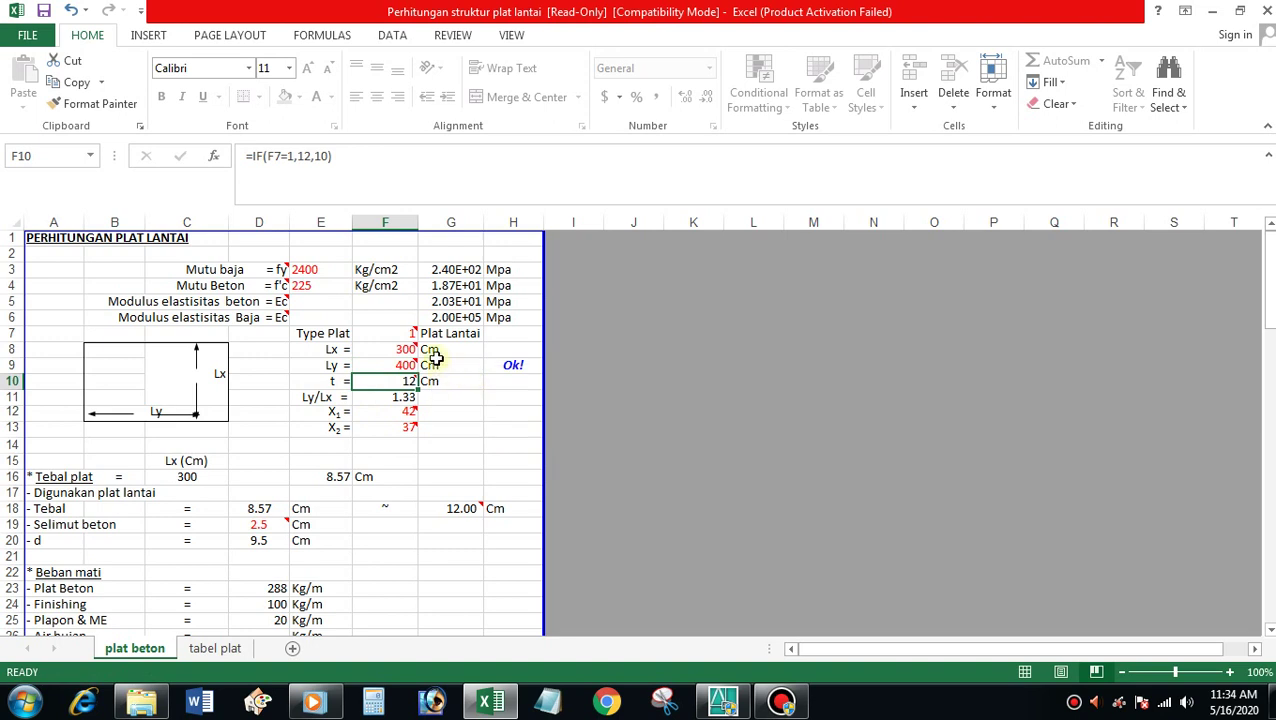
Try plate type 2 (Plat Dak Atap) in F7, then restore plate type 1
click(410, 331)
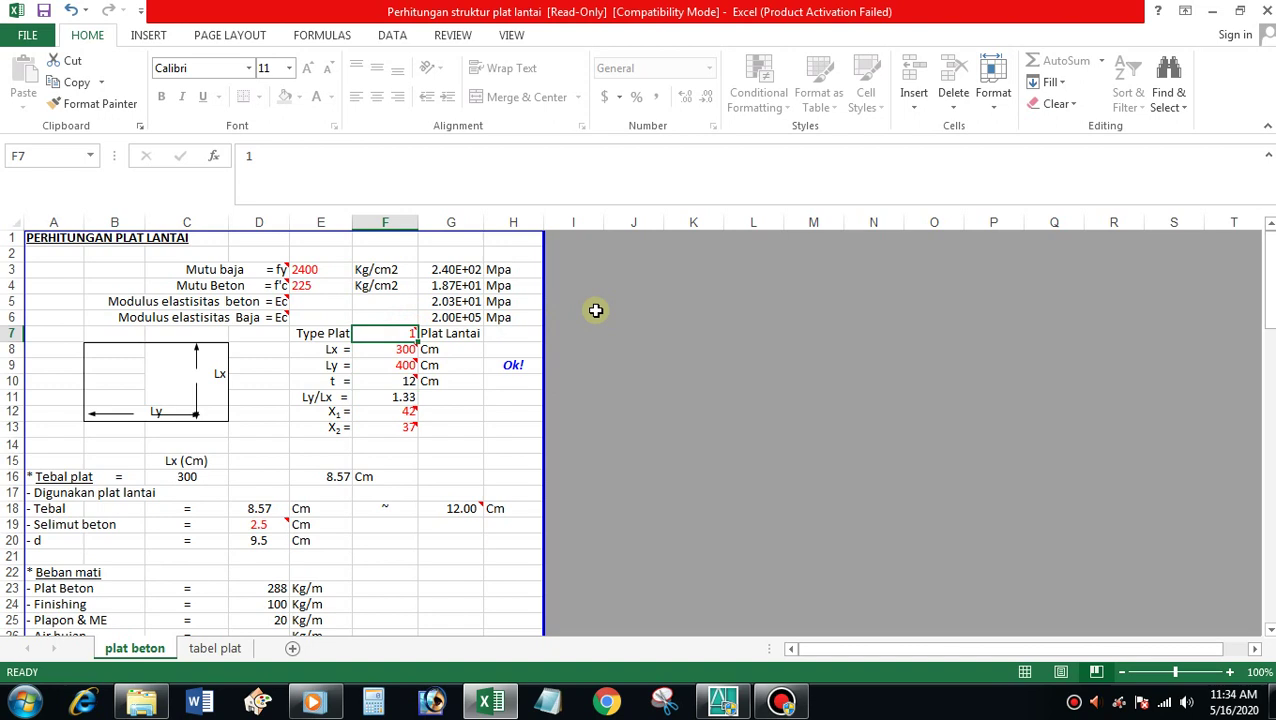
text(2)
key(Return)
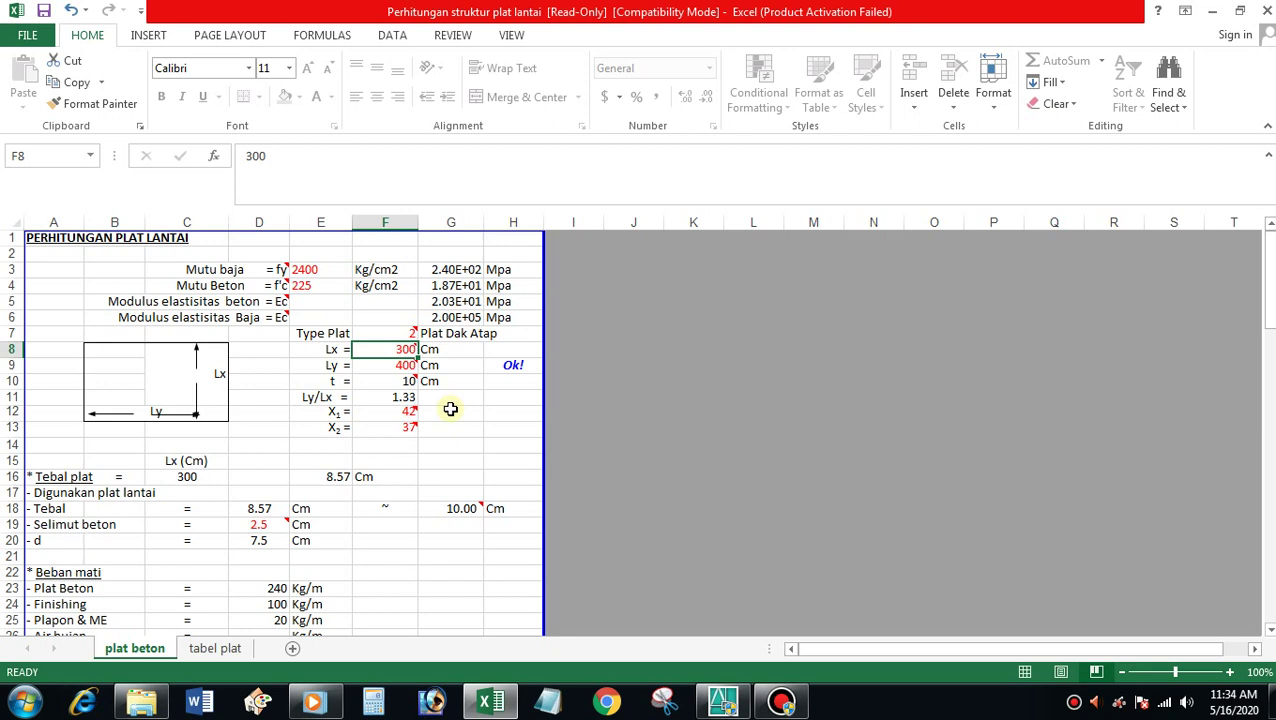
click(398, 336)
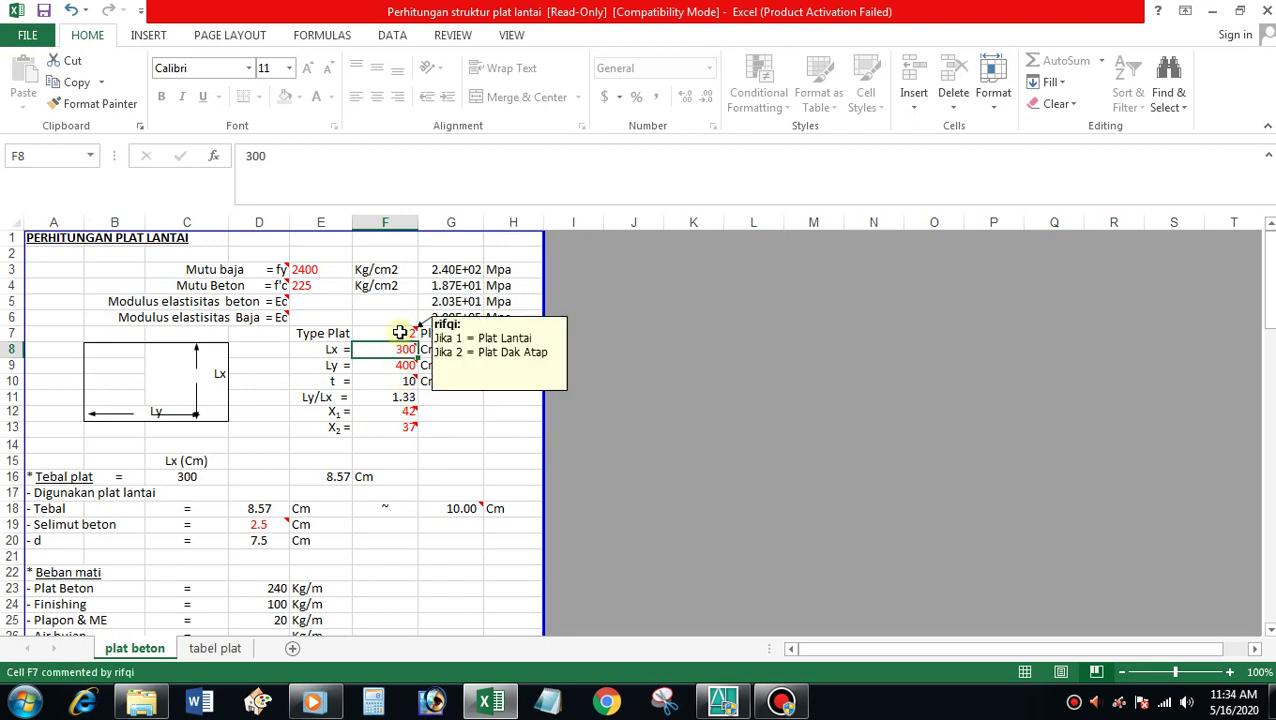
text(1)
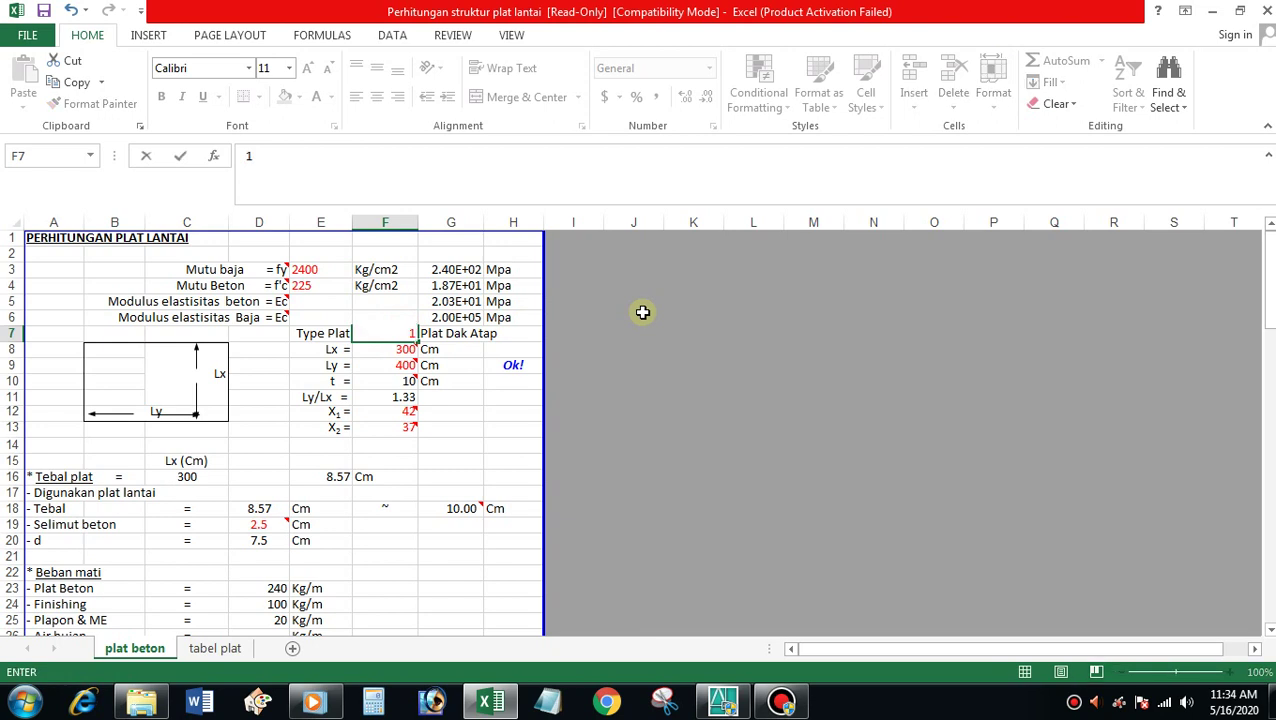
key(Return)
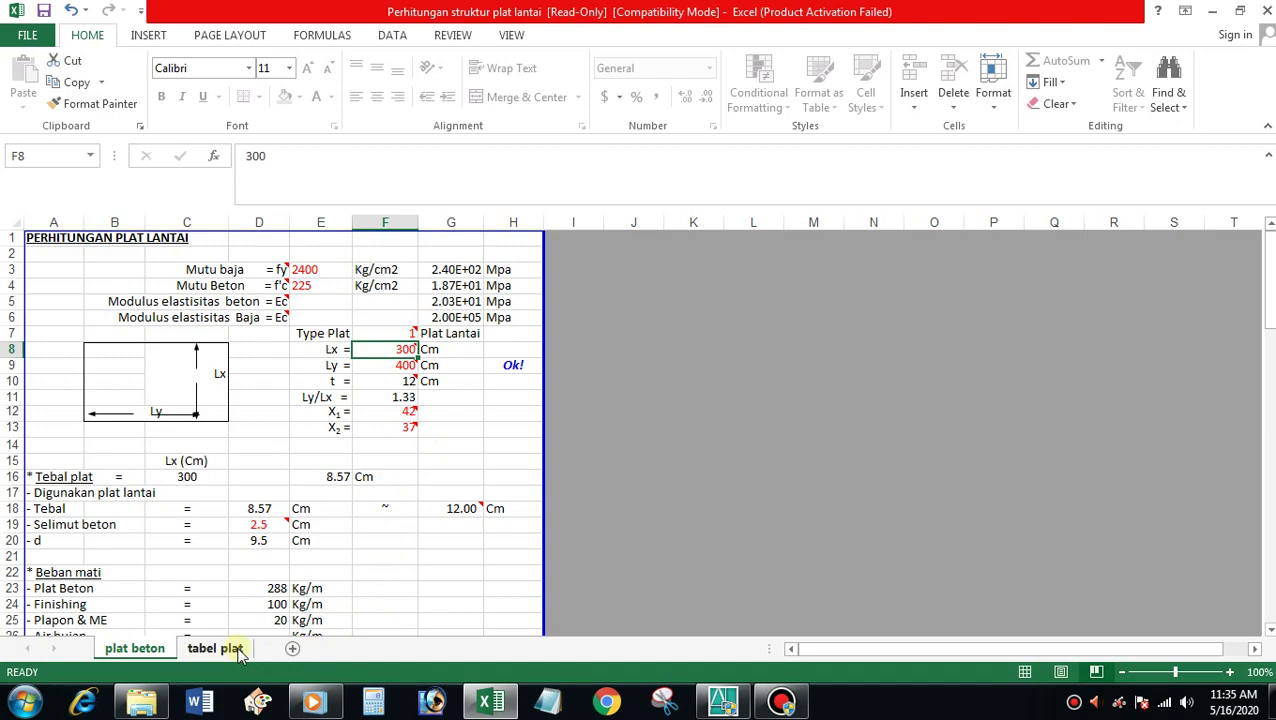
click(240, 648)
Scroll through the TABEL PLAT LANTAI moment coefficients
scroll(348, 521, up, 1)
scroll(350, 507, up, 3)
scroll(350, 507, up, 3)
scroll(355, 507, up, 1)
scroll(360, 510, up, 2)
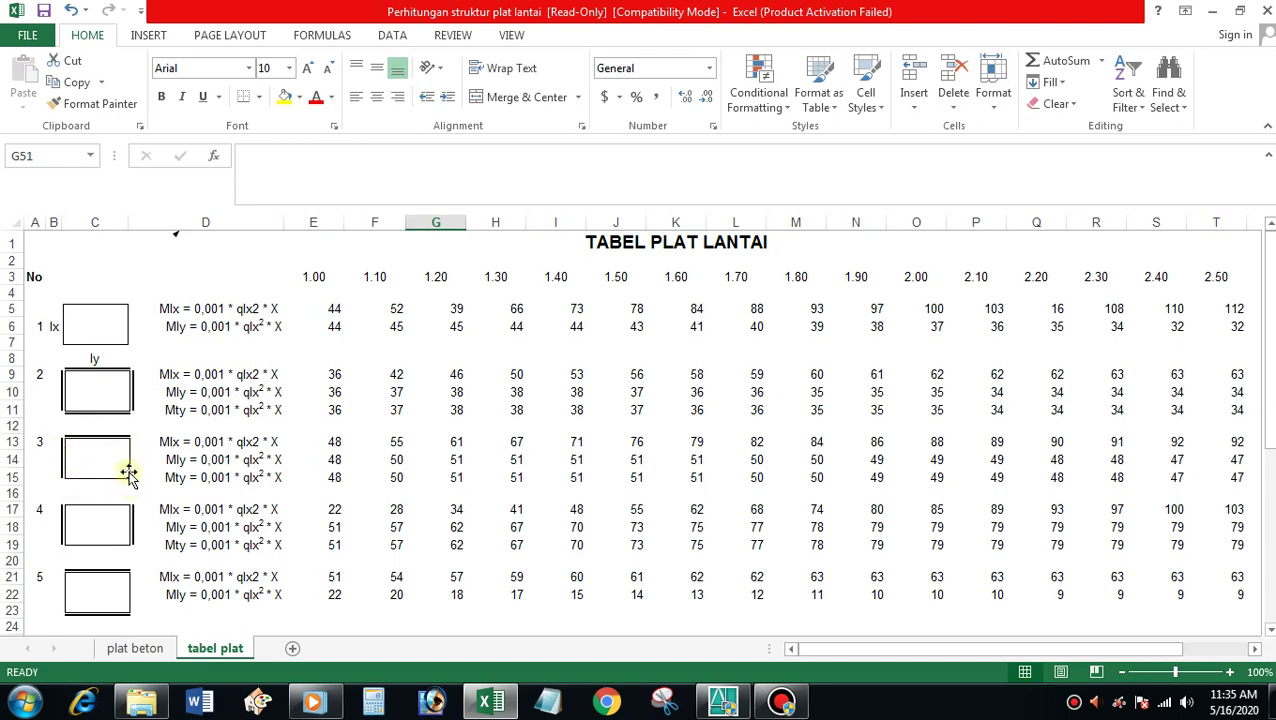
scroll(129, 484, down, 1)
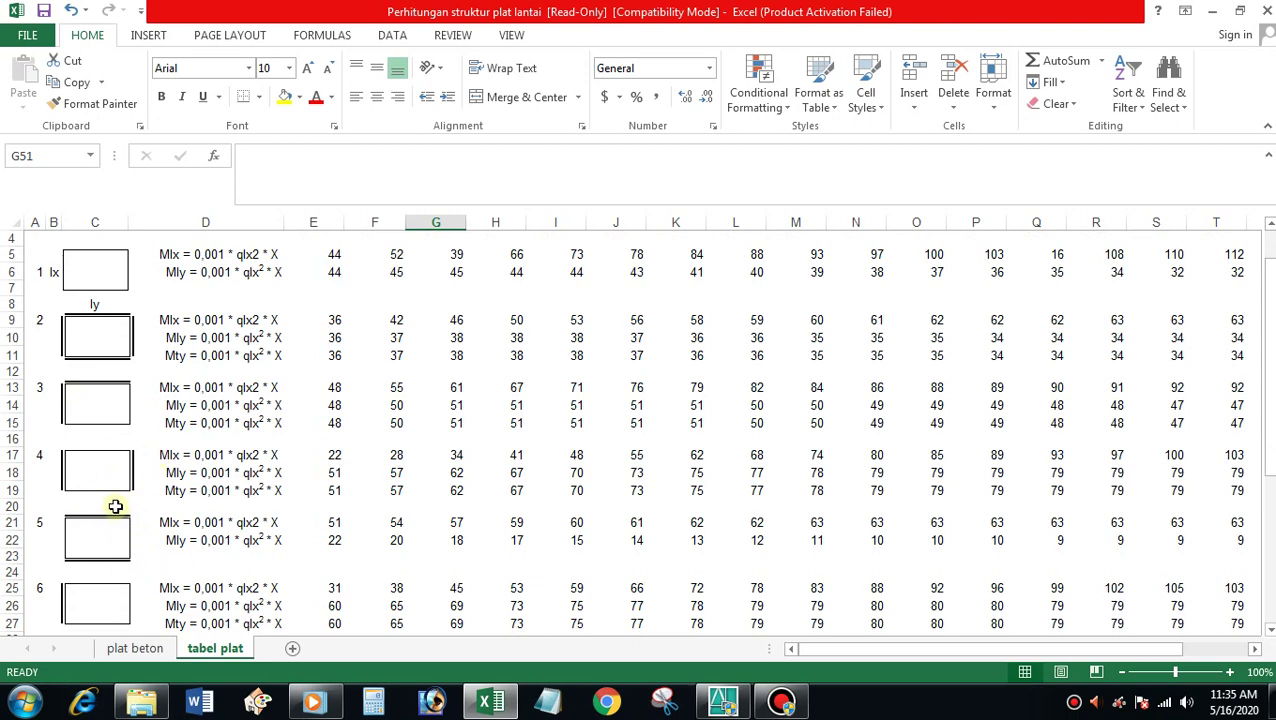
scroll(116, 508, up, 1)
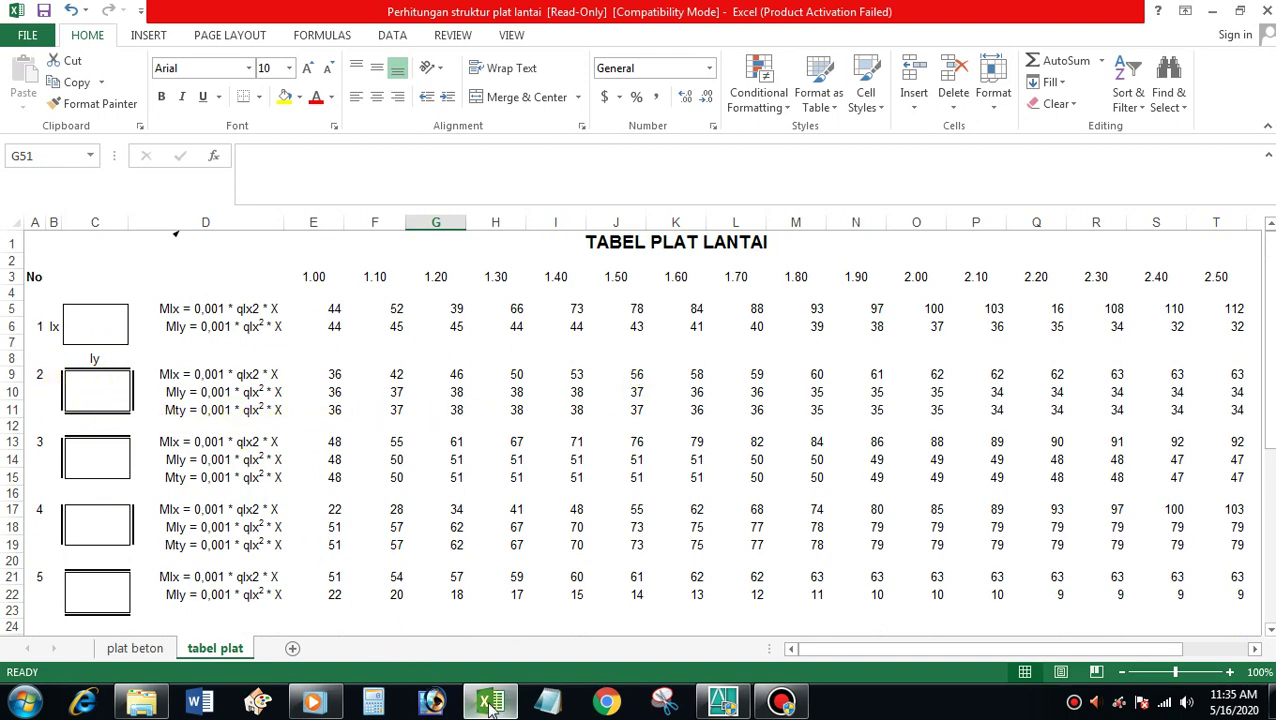
Read the ratio 1.30 coefficients, Mlx 50 and Mly 38, then return to plat beton
click(130, 646)
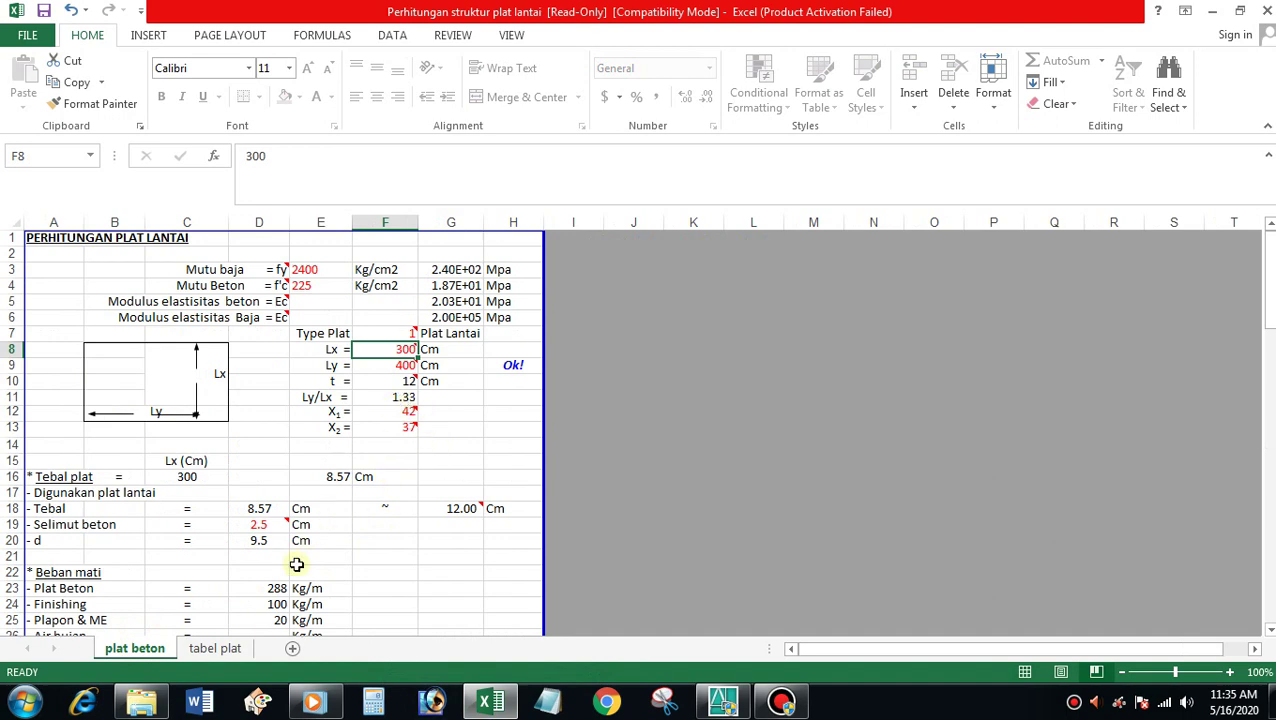
click(216, 648)
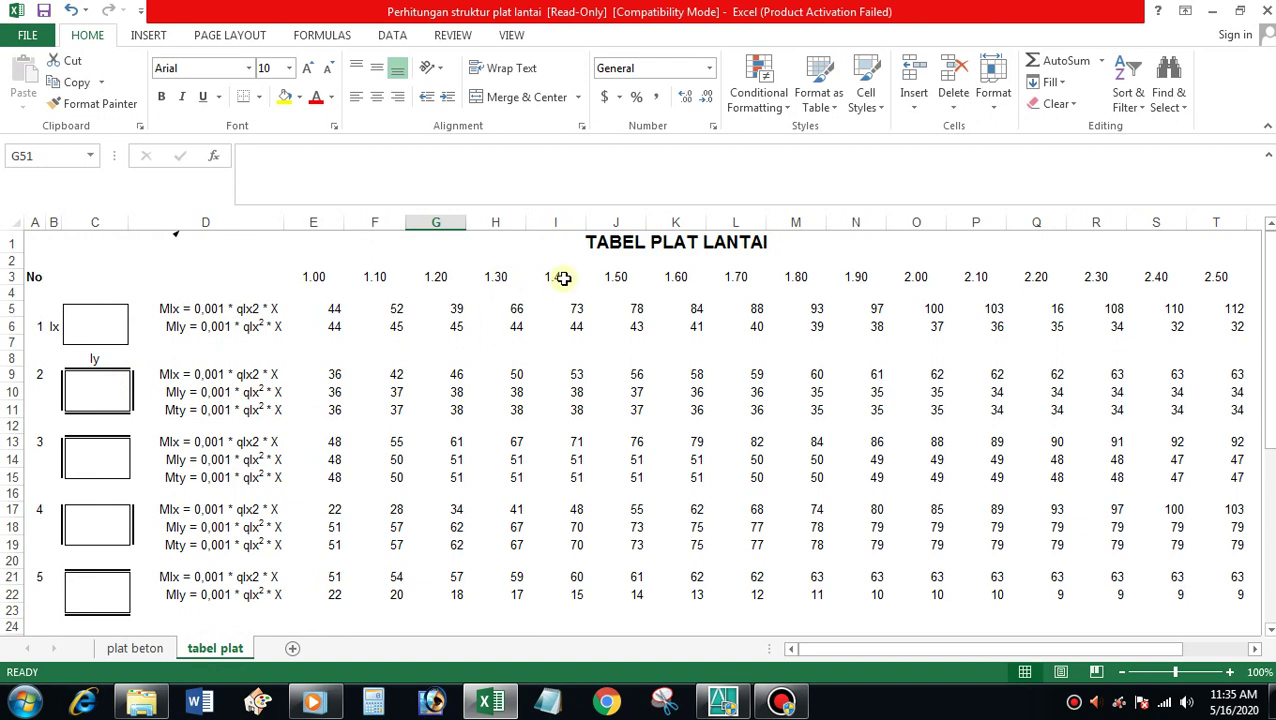
click(517, 375)
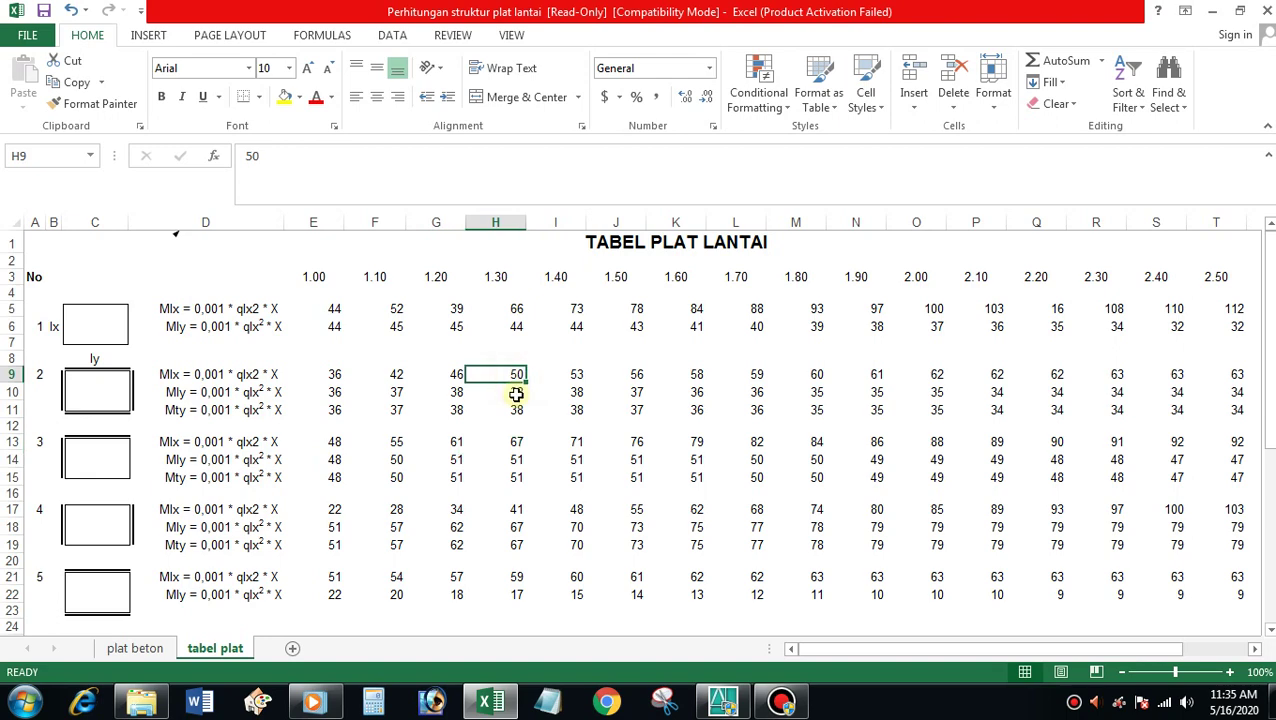
click(516, 393)
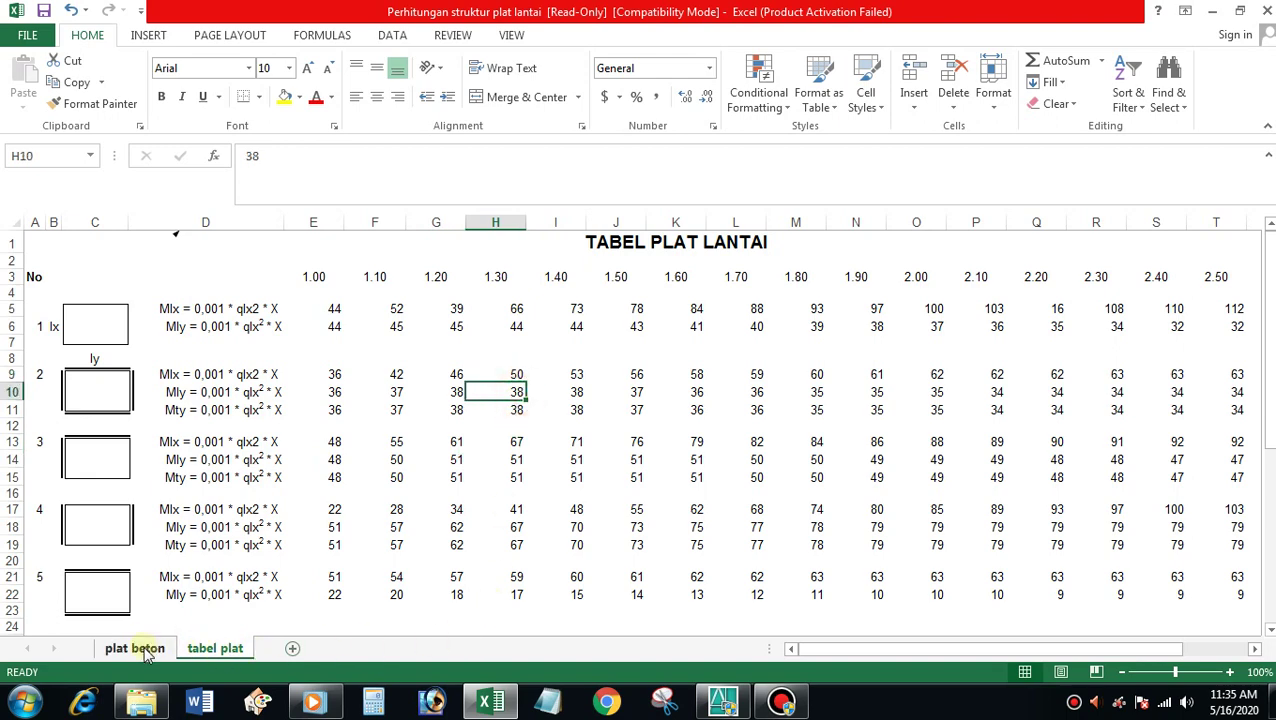
click(147, 650)
click(408, 412)
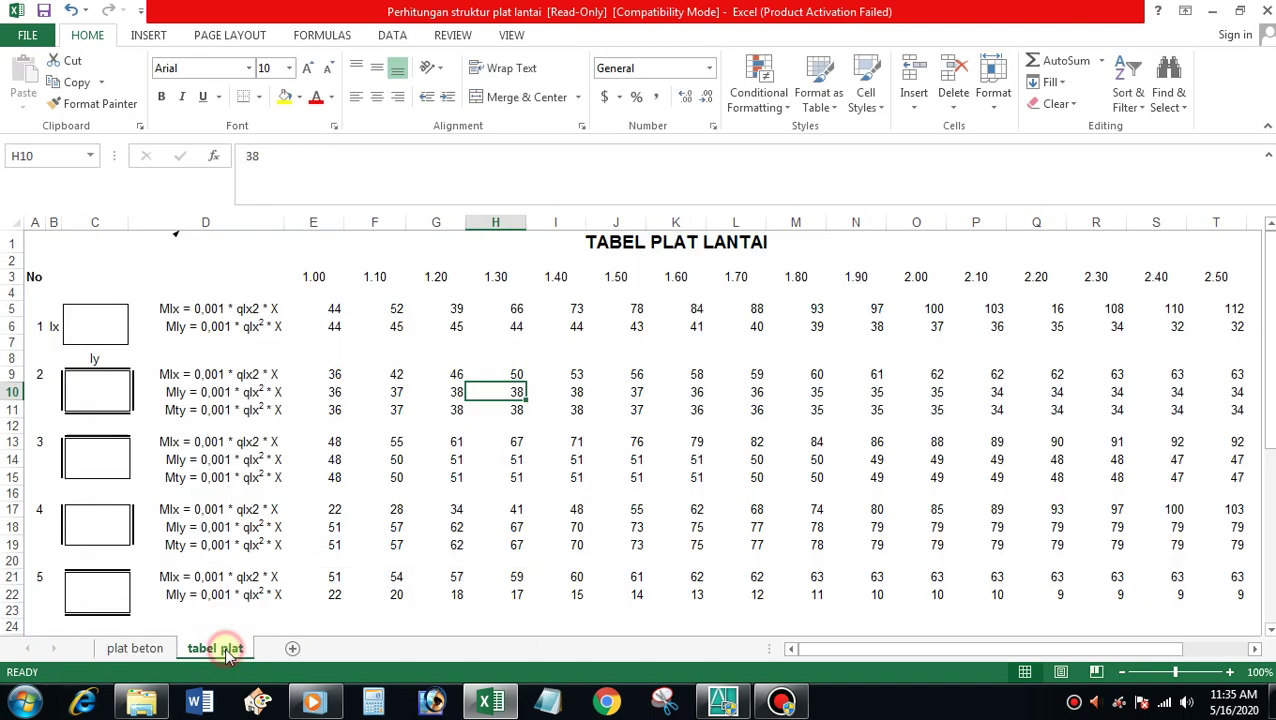
Enter X1 = 50 and X2 = 38 on plat beton, cross-checking them against the plate table
click(222, 650)
click(147, 650)
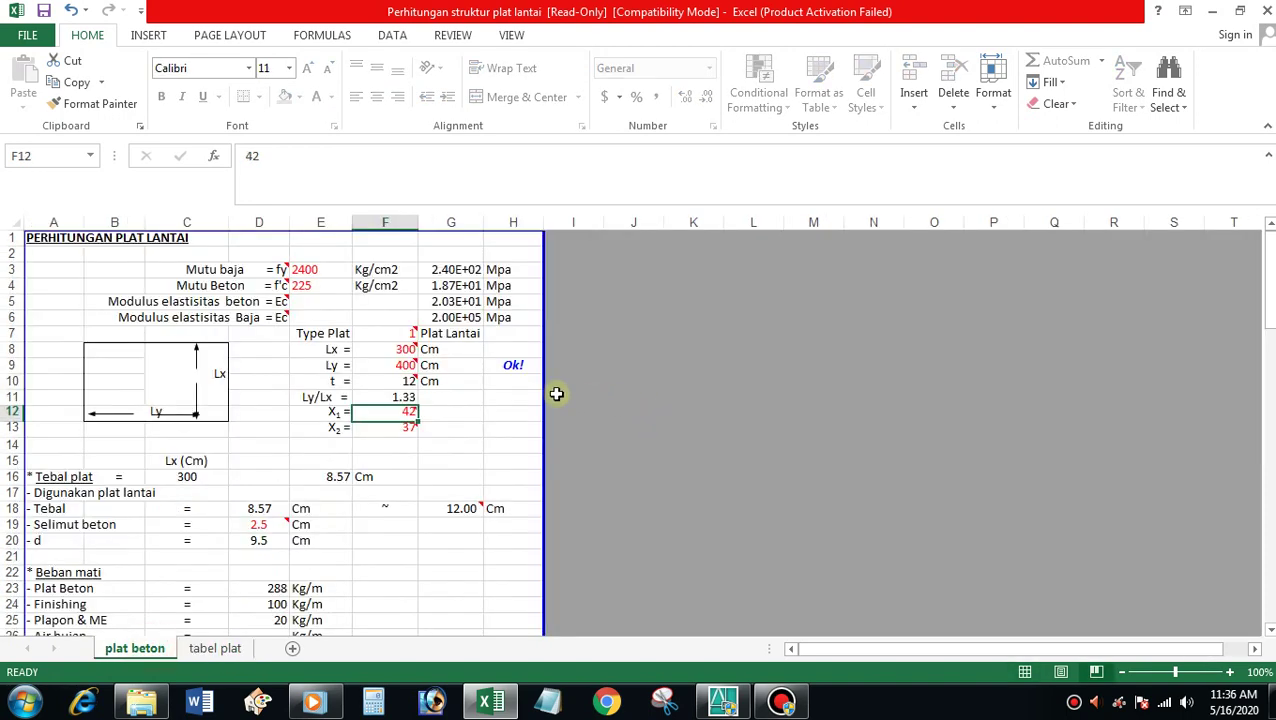
text(50)
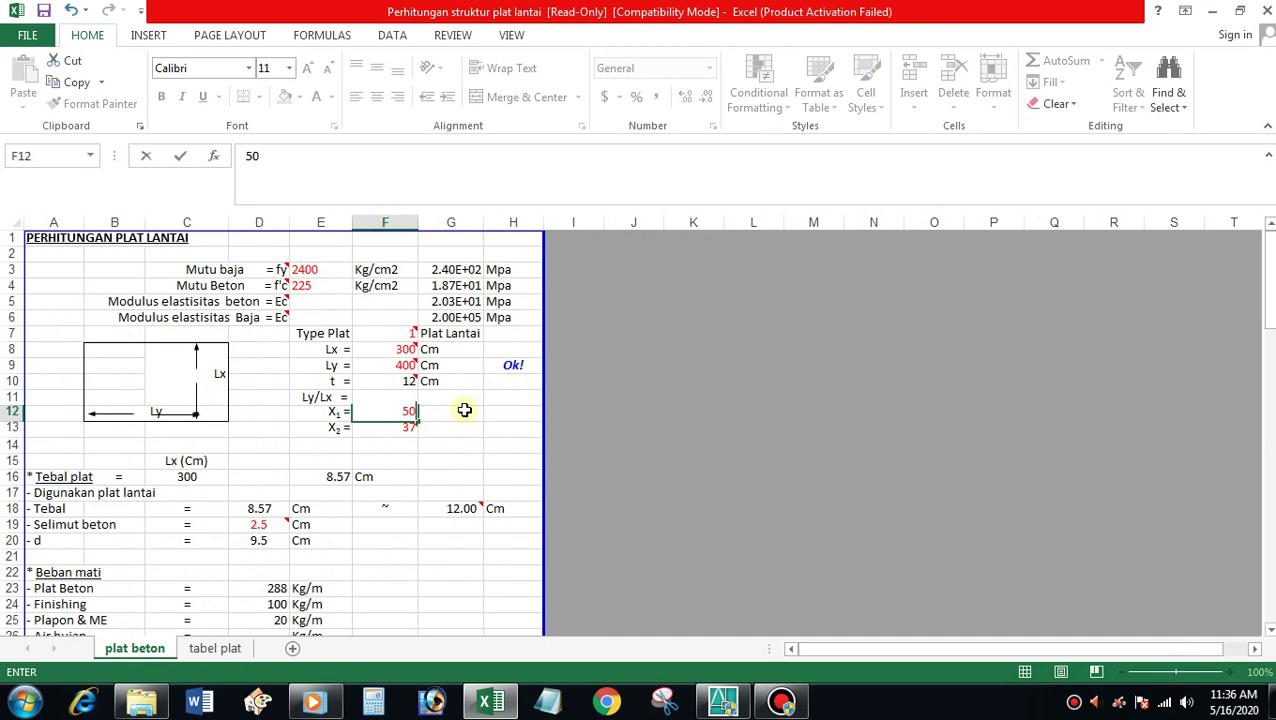
key(Return)
text(38)
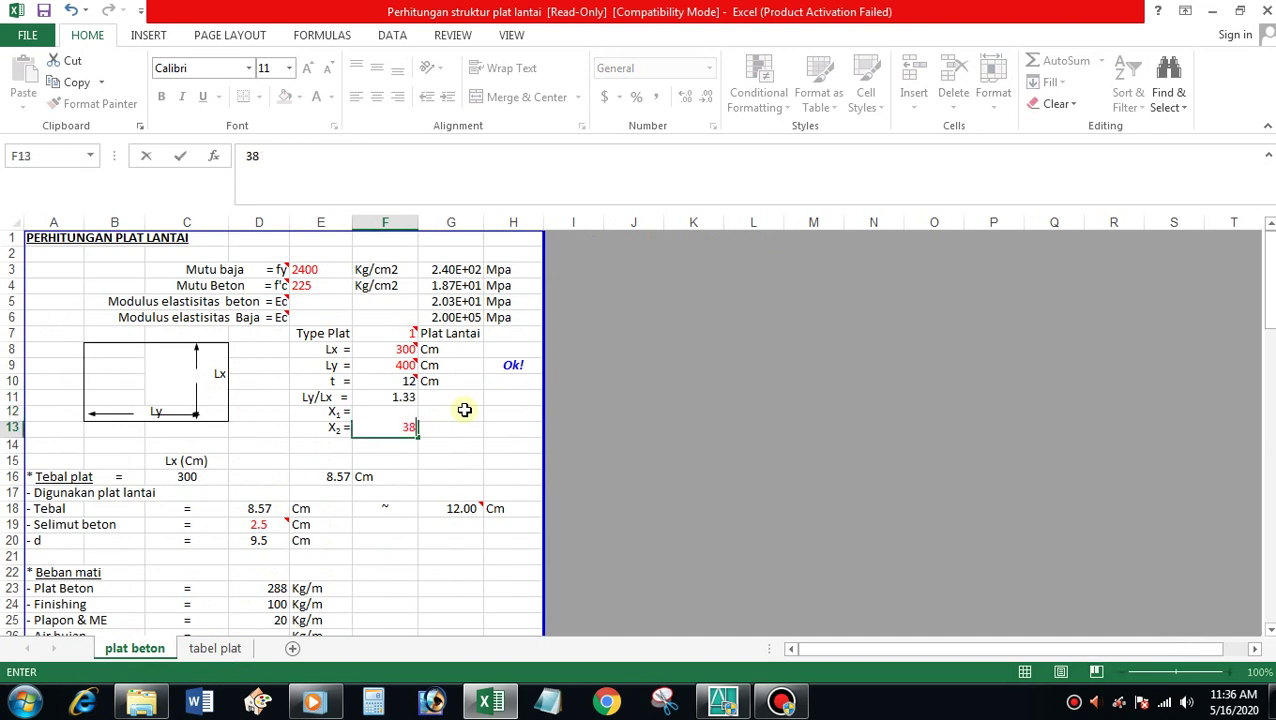
key(Return)
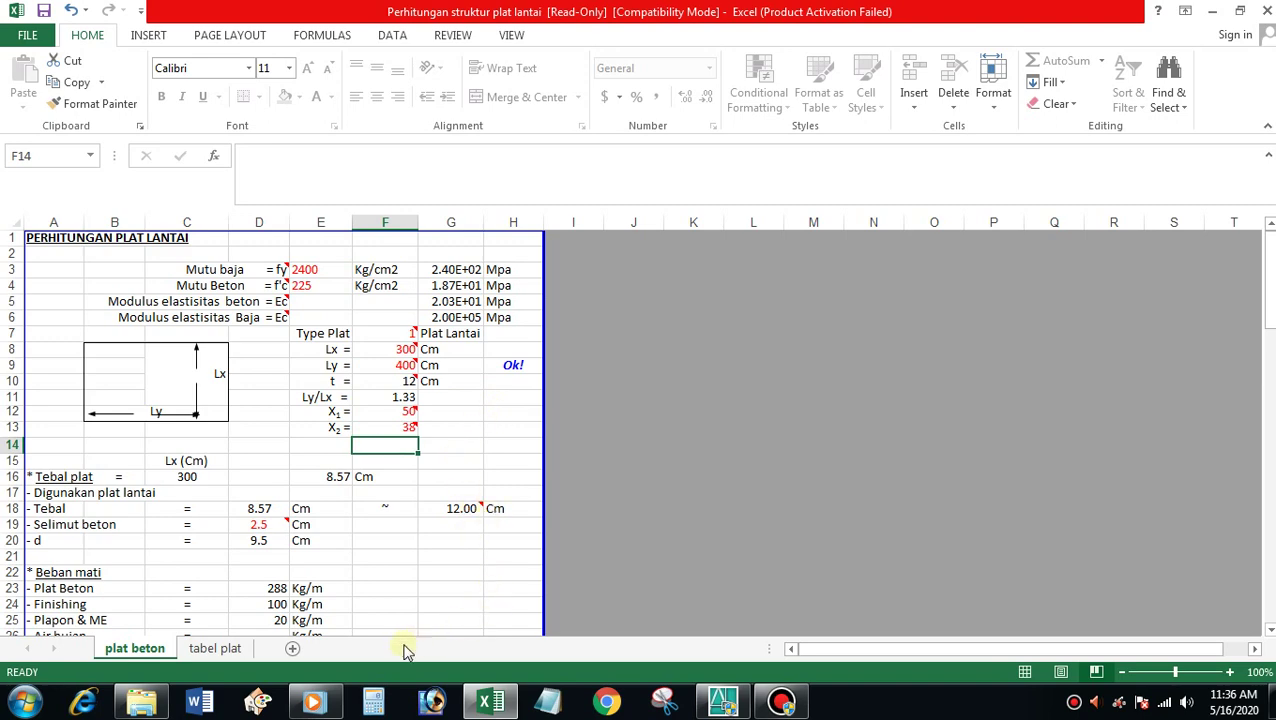
click(211, 648)
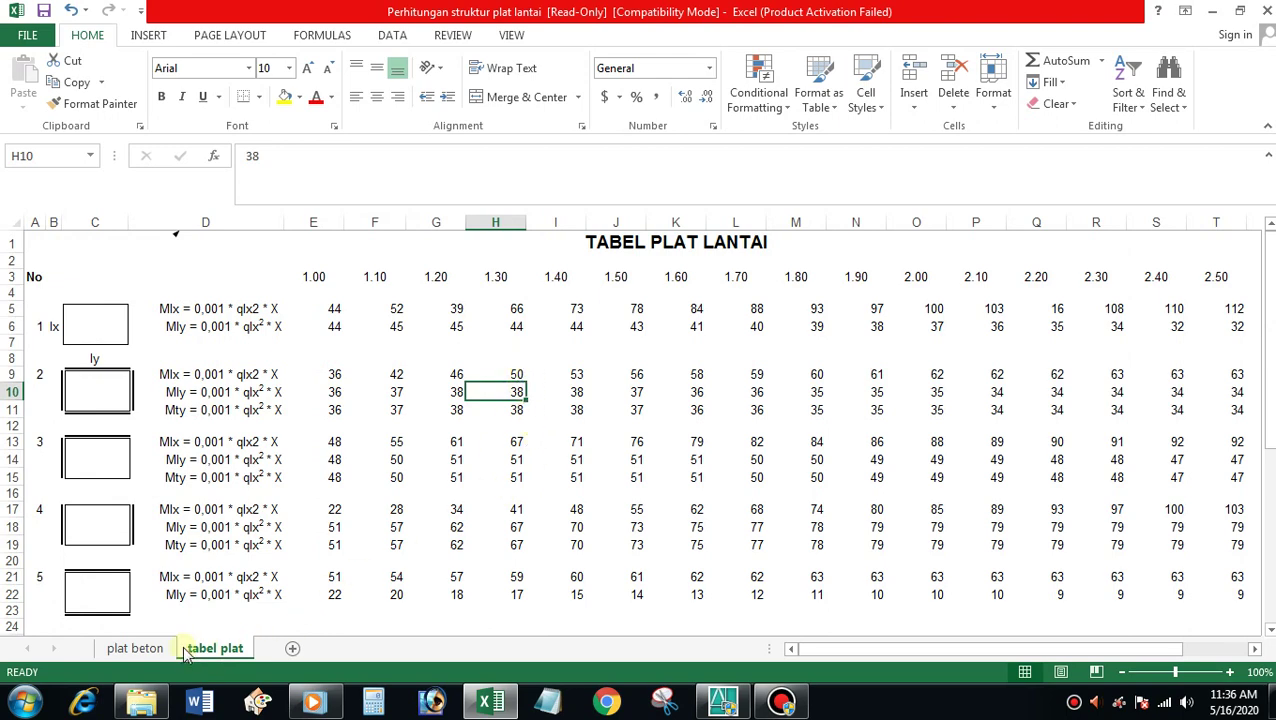
click(146, 650)
scroll(448, 457, down, 1)
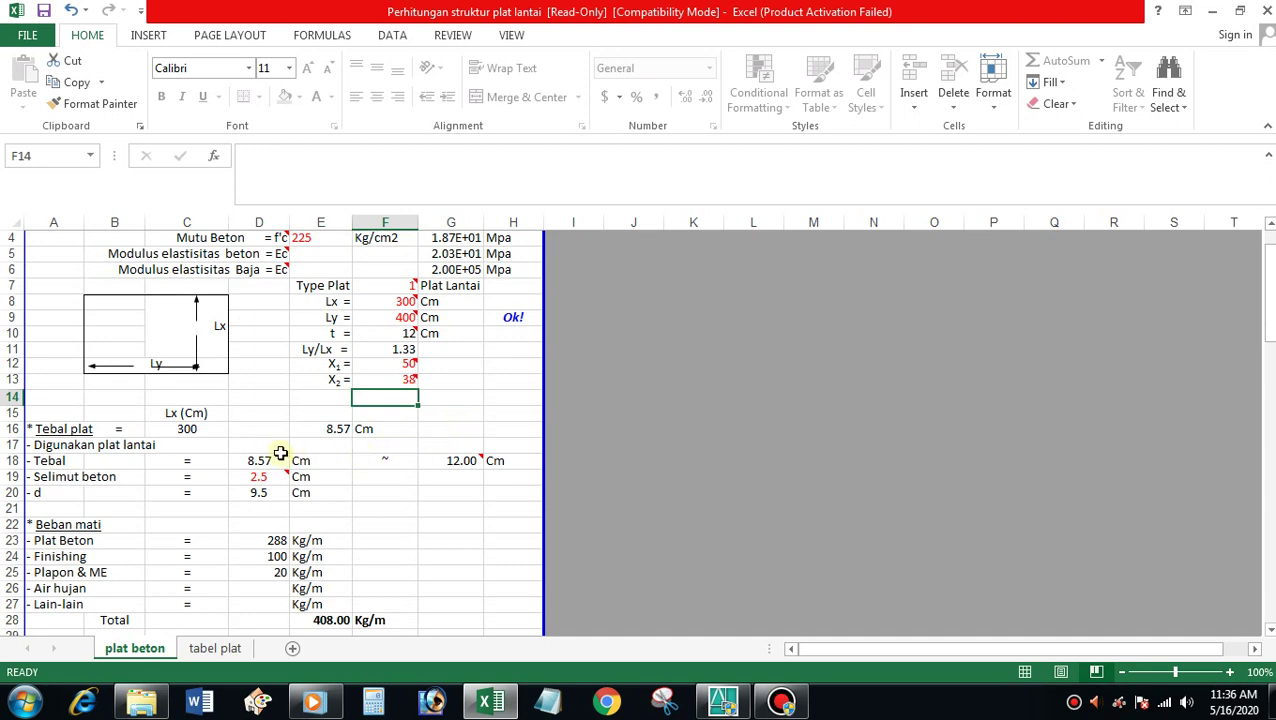
scroll(281, 453, down, 1)
click(259, 427)
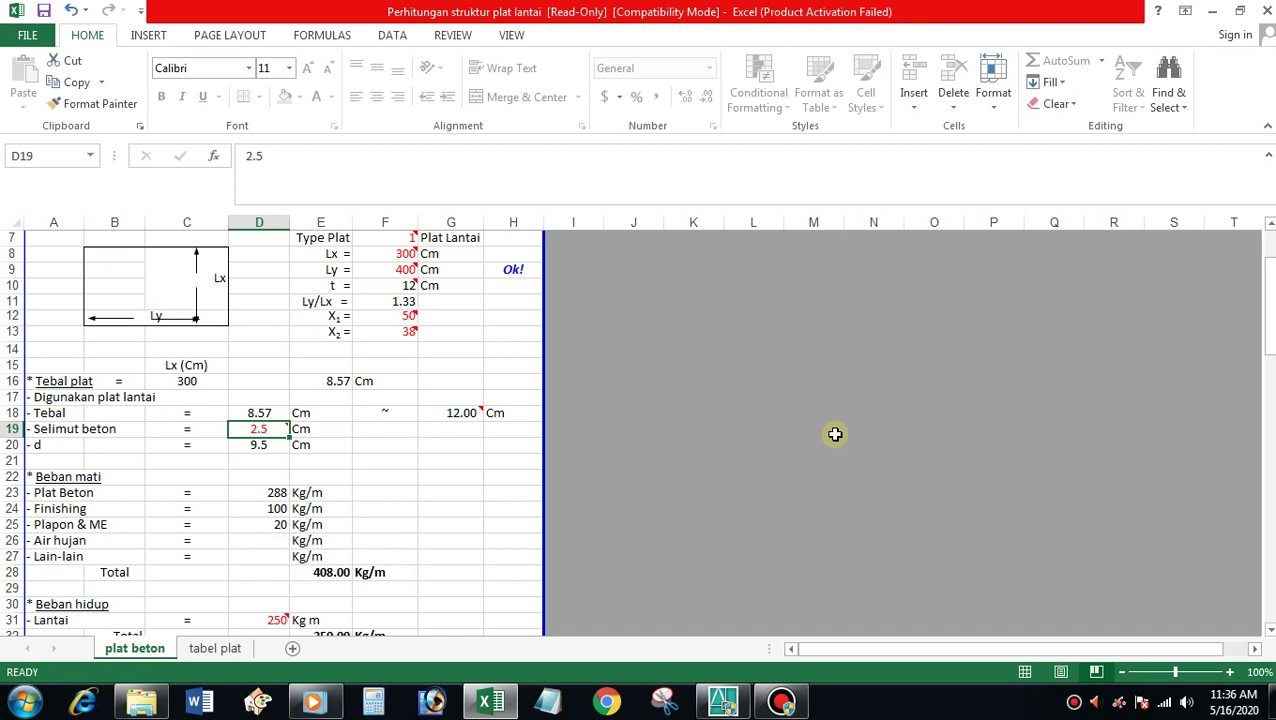
text(2)
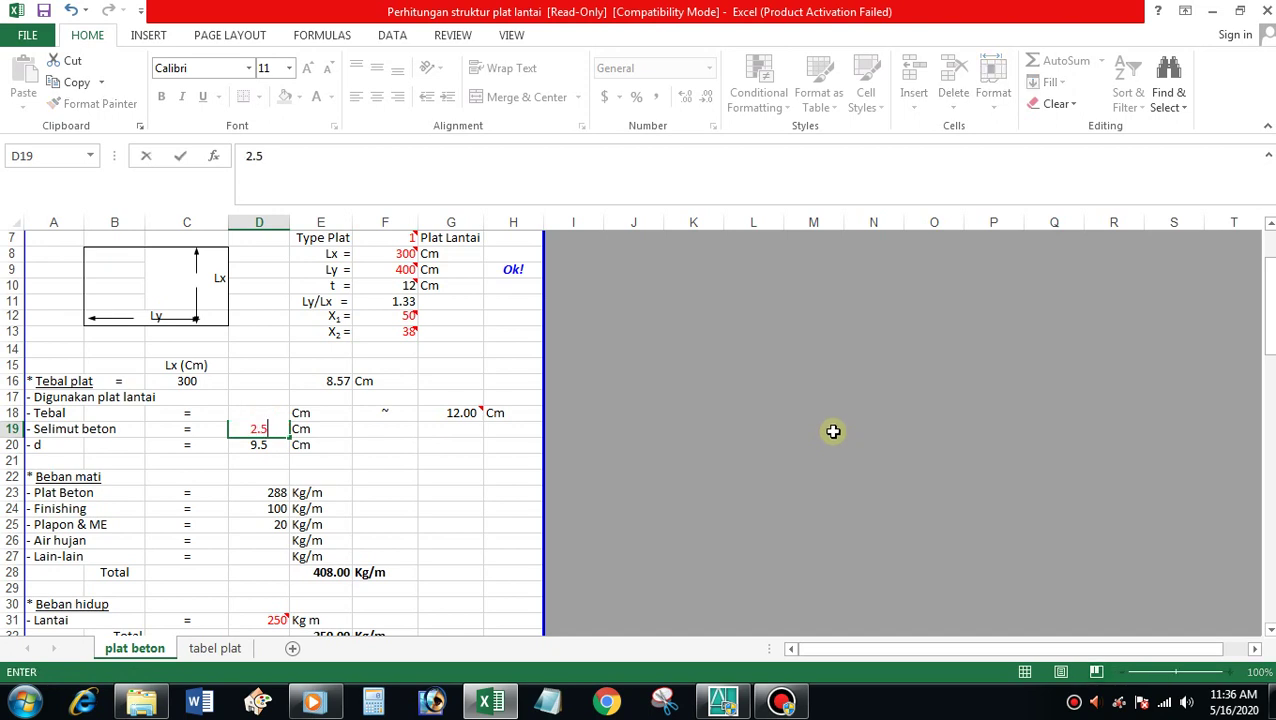
key(Return)
key(Up)
text(5)
key(Return)
key(Up)
text(2)
key(Return)
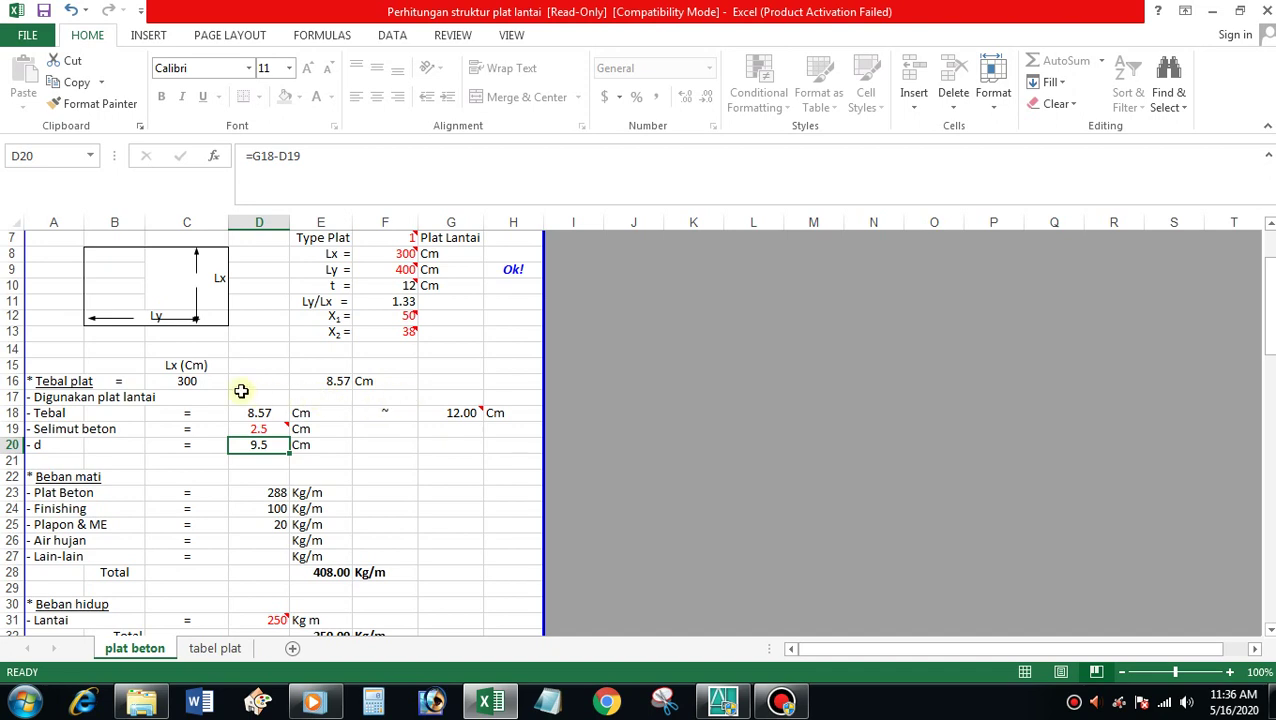
scroll(235, 396, down, 1)
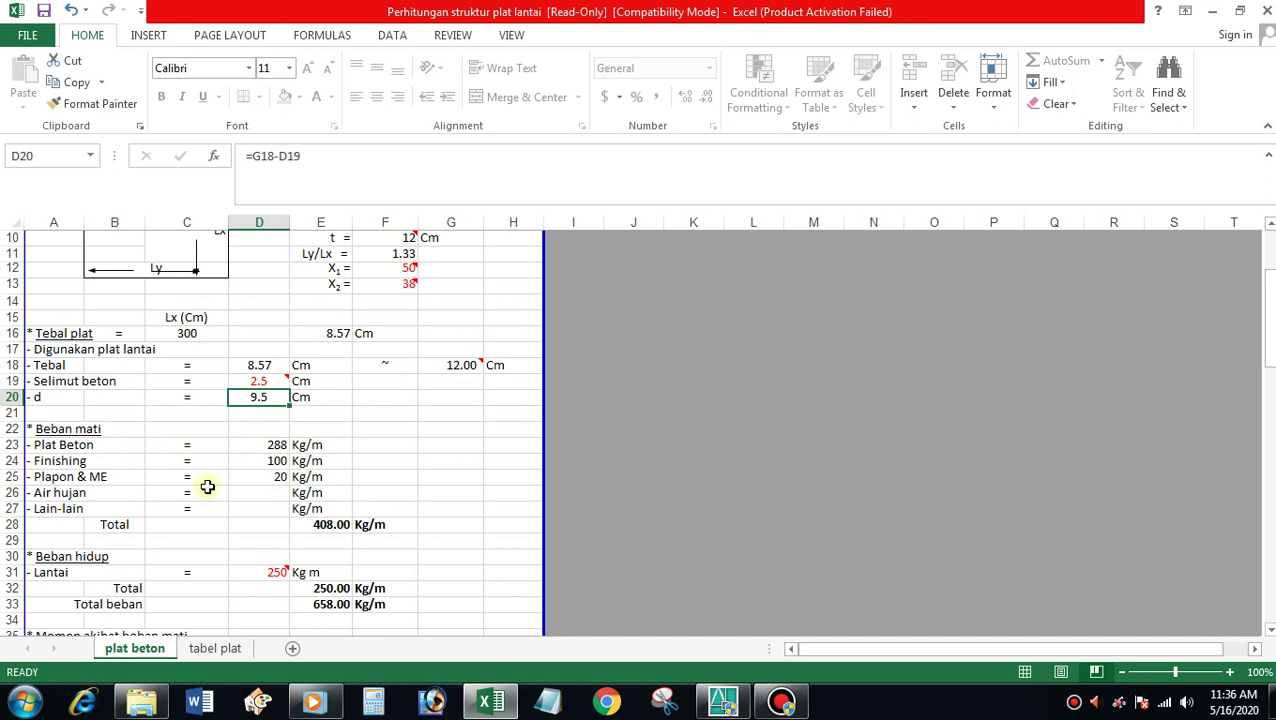
scroll(305, 451, down, 1)
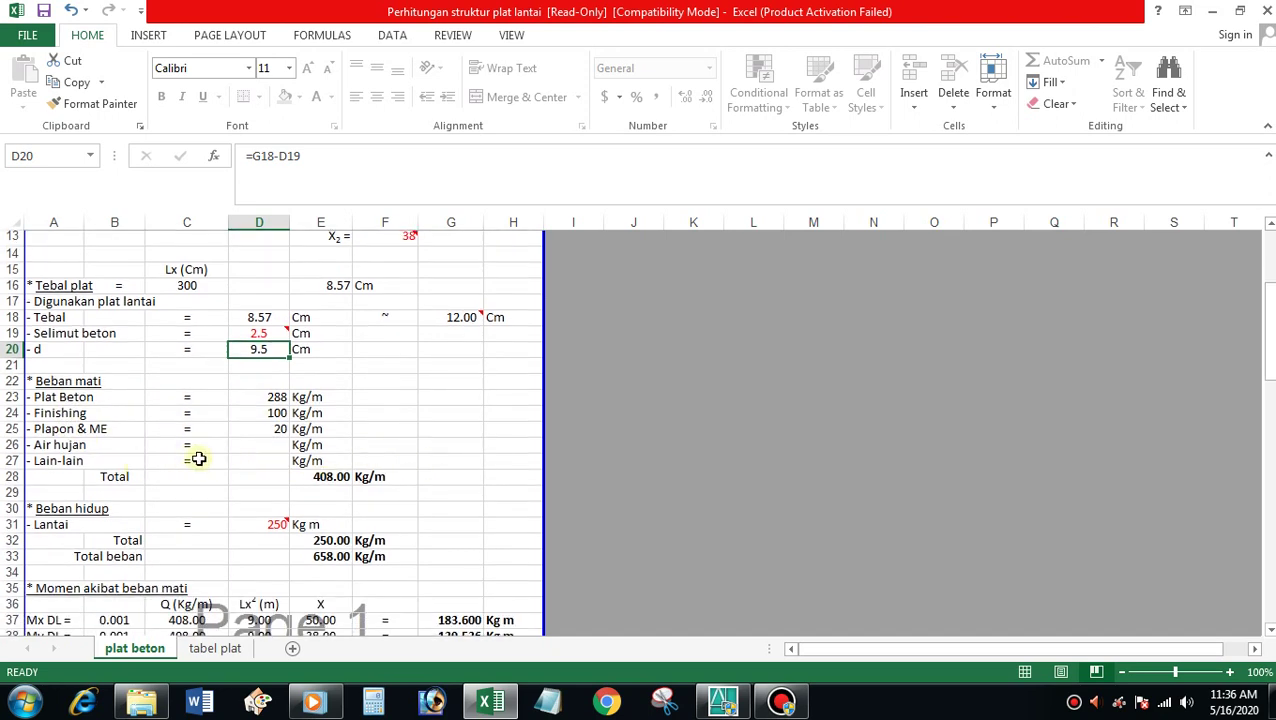
click(272, 444)
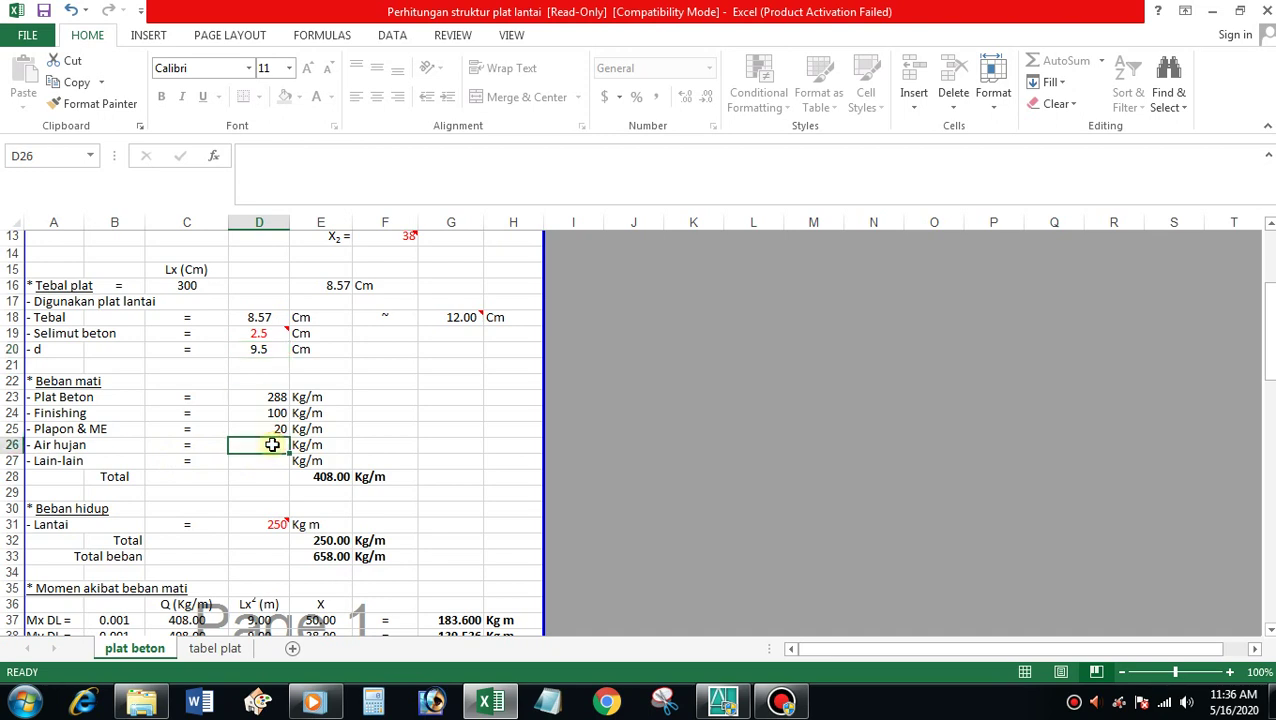
click(276, 462)
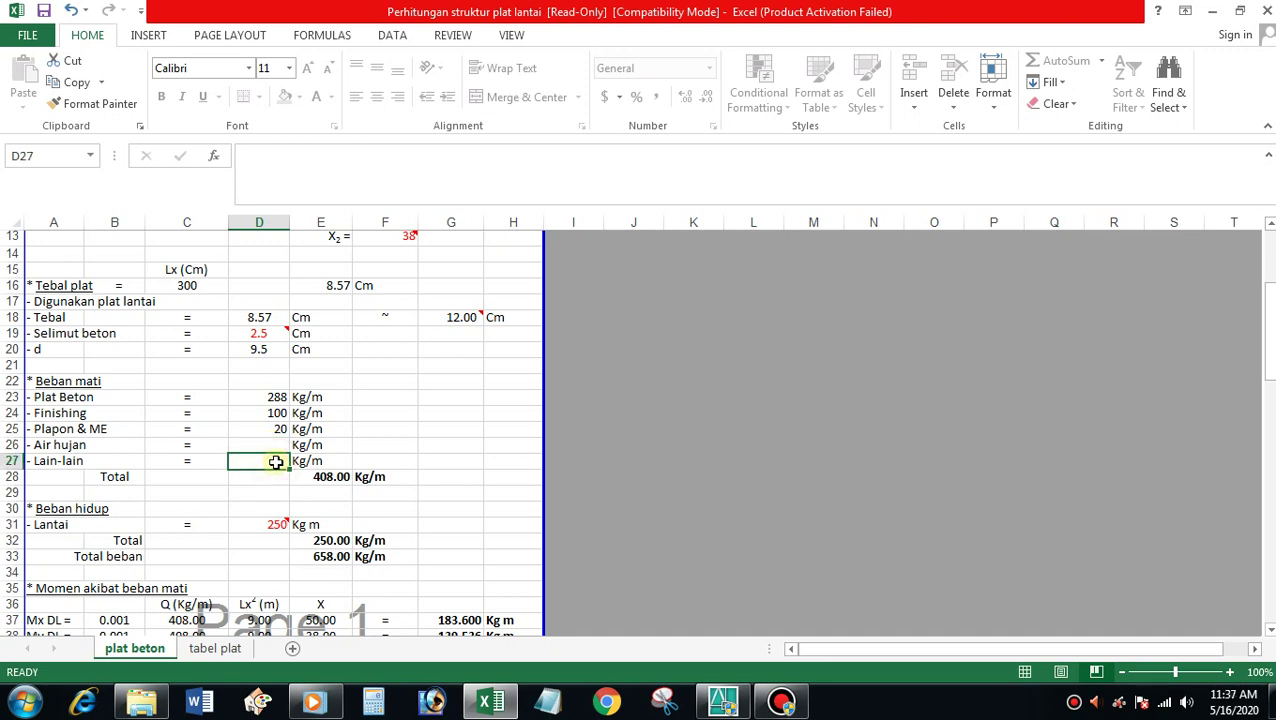
click(274, 524)
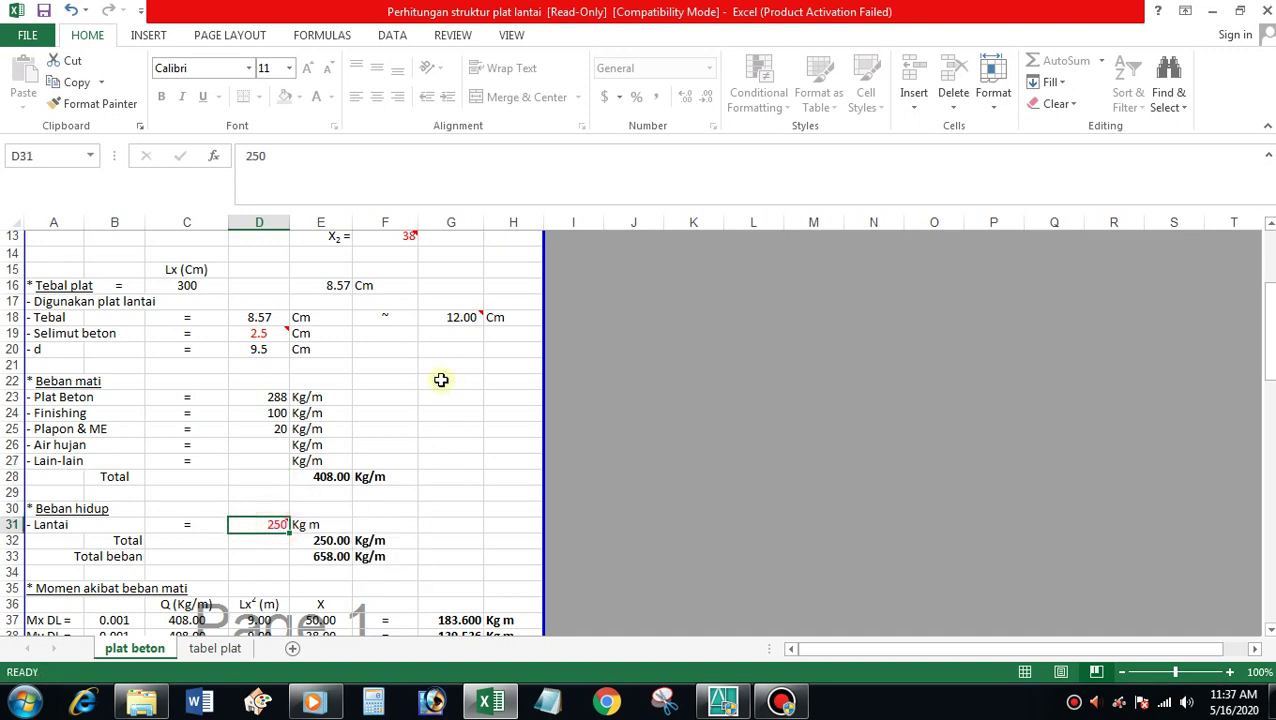
scroll(441, 380, down, 1)
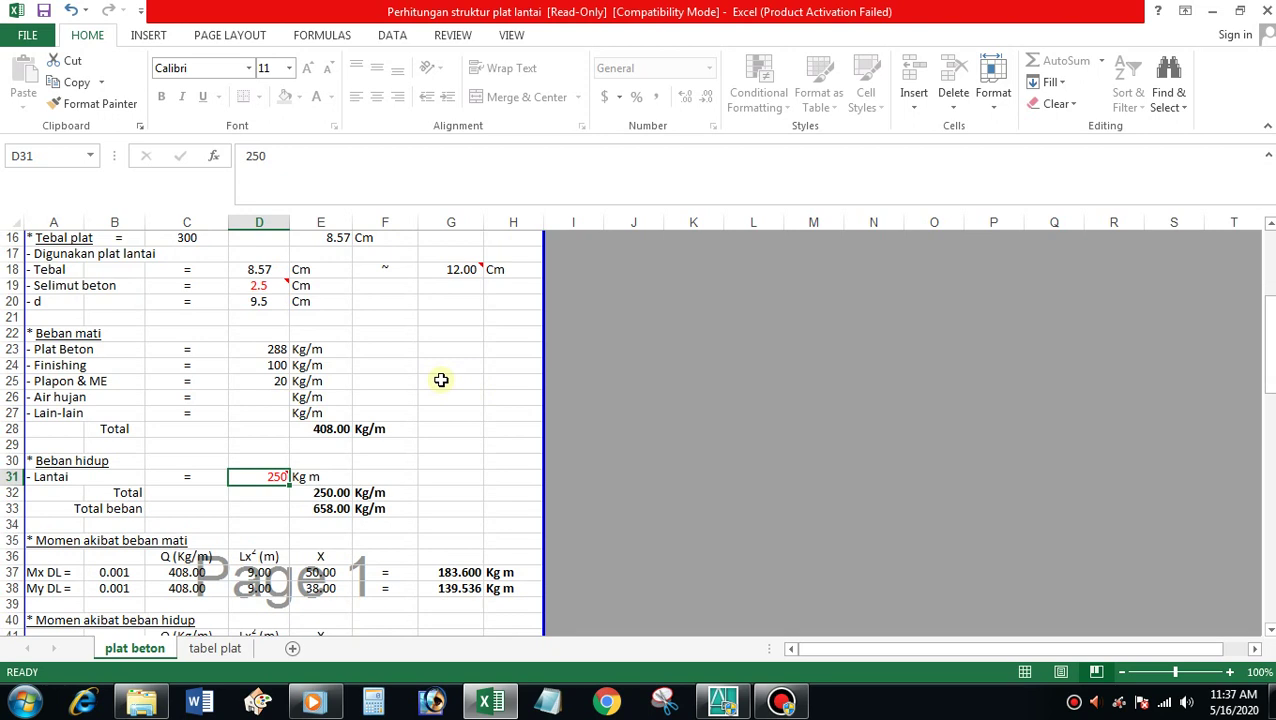
text(2)
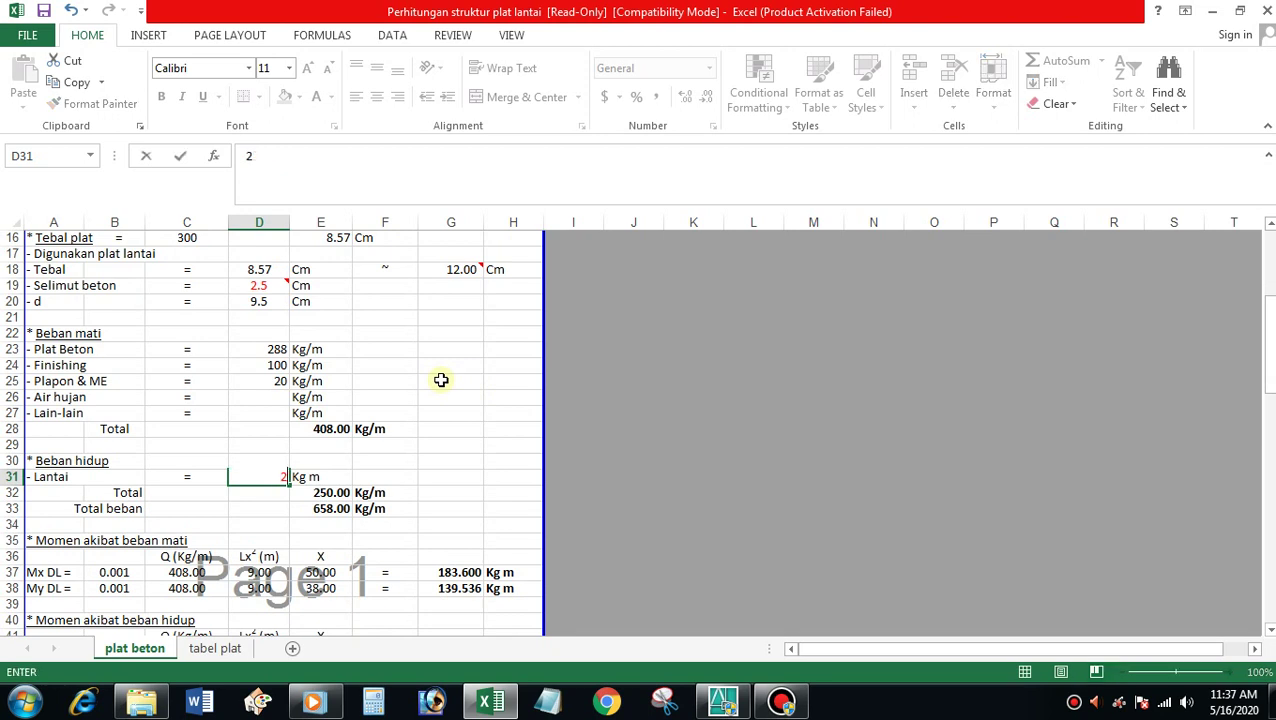
key(Return)
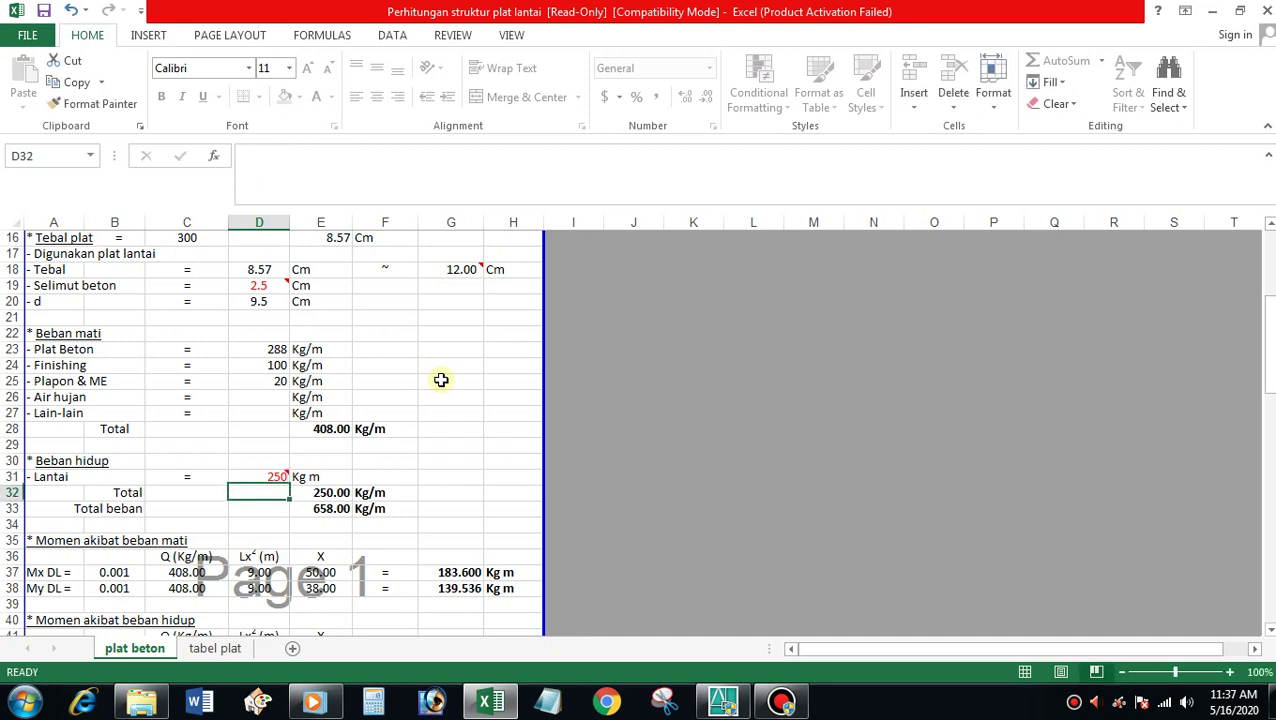
click(330, 477)
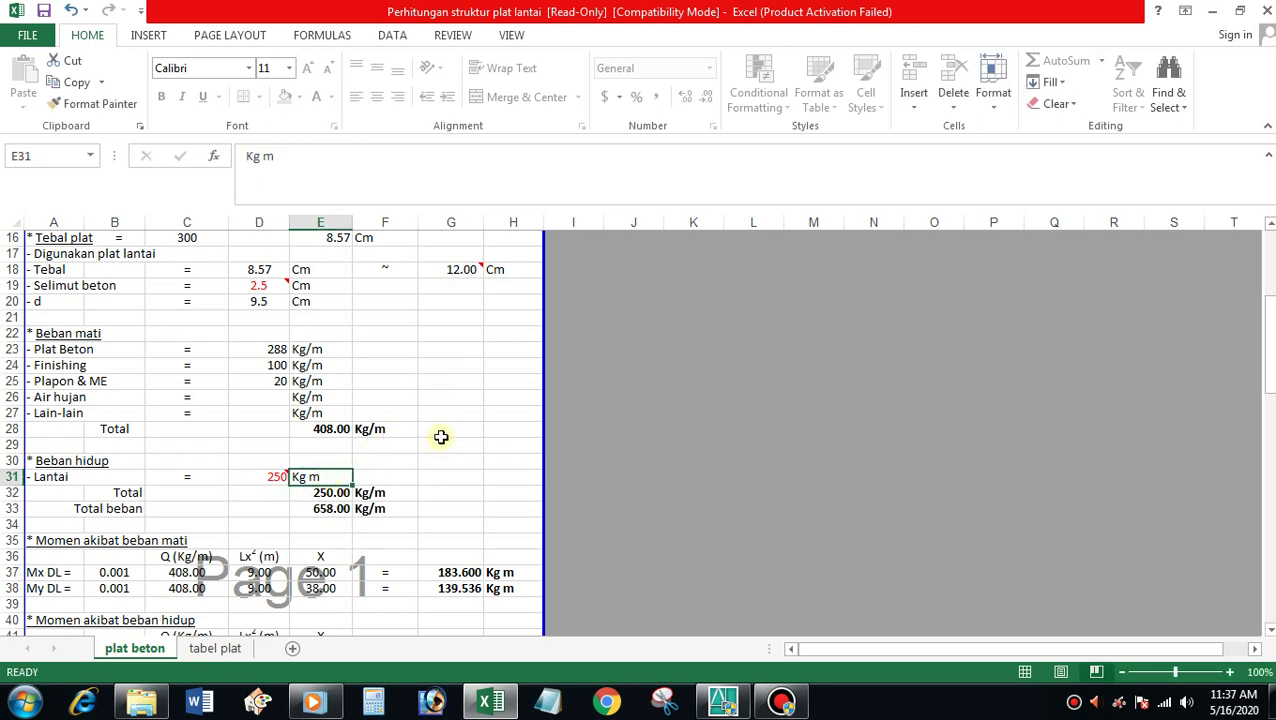
click(274, 477)
scroll(401, 402, down, 1)
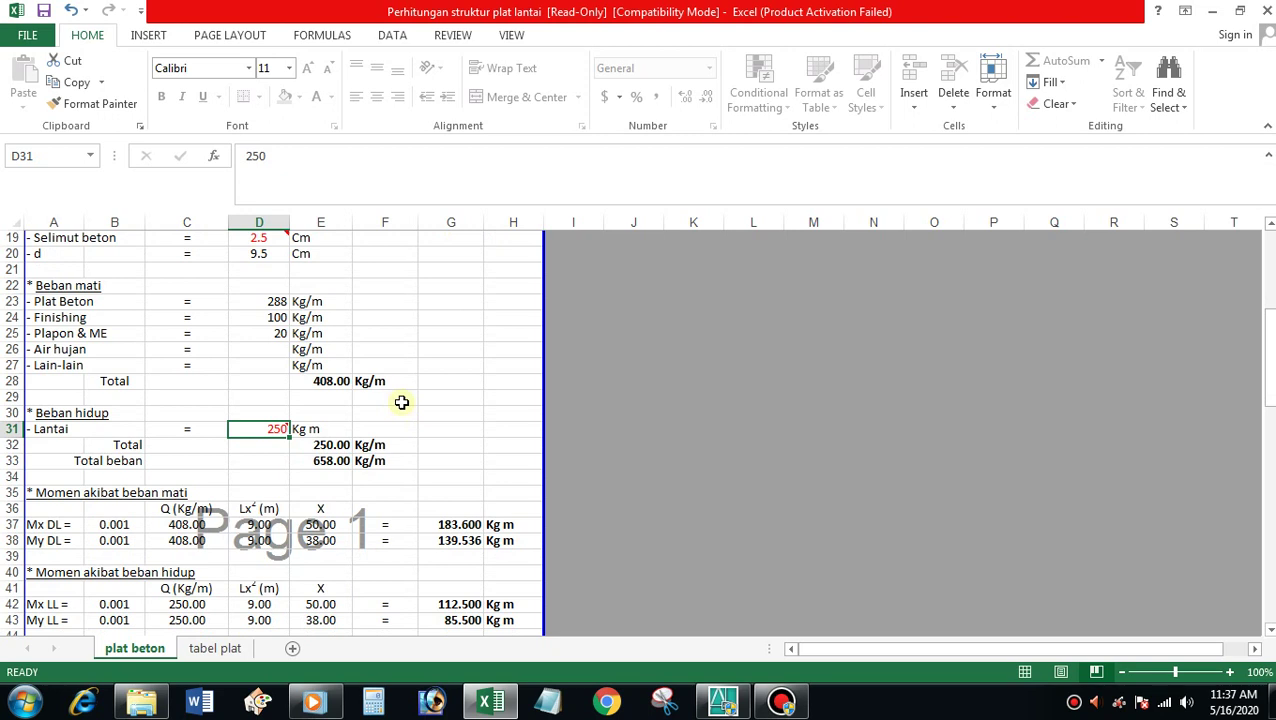
Set the X-direction main bar diameter in B58 to 6 mm, giving 20 bars at 5.00 cm spacing
scroll(401, 402, down, 1)
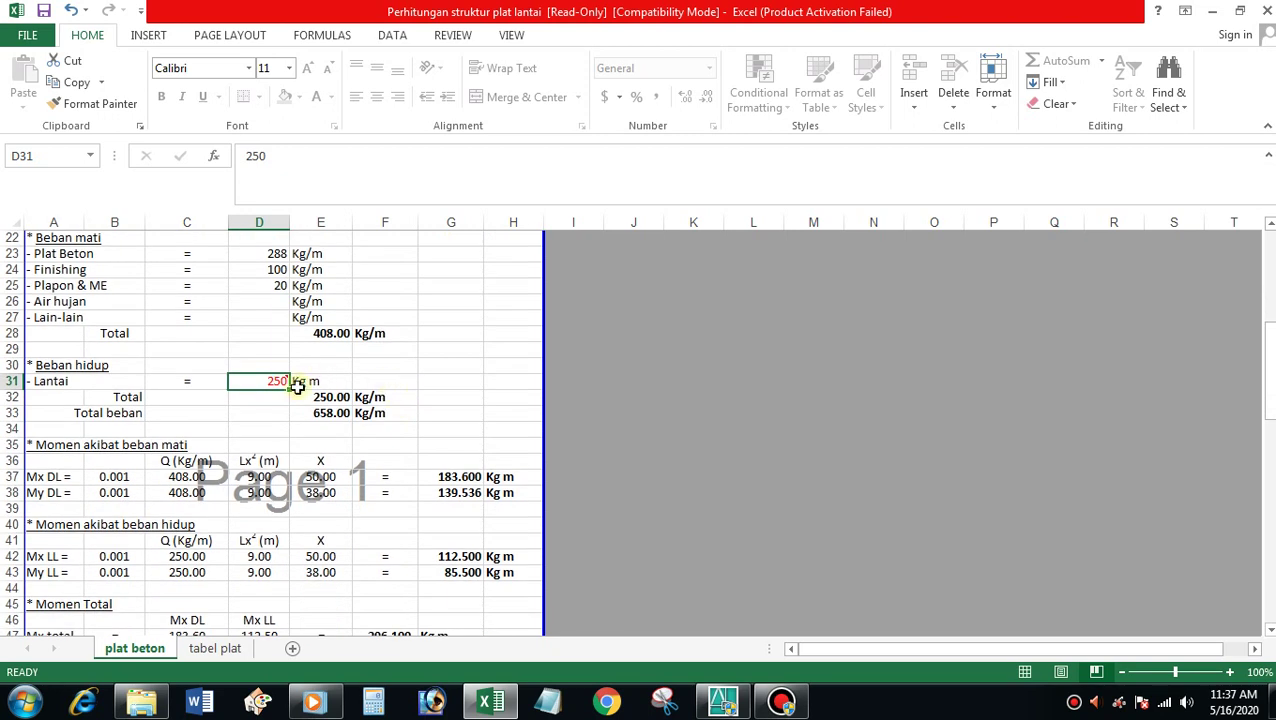
scroll(325, 345, down, 1)
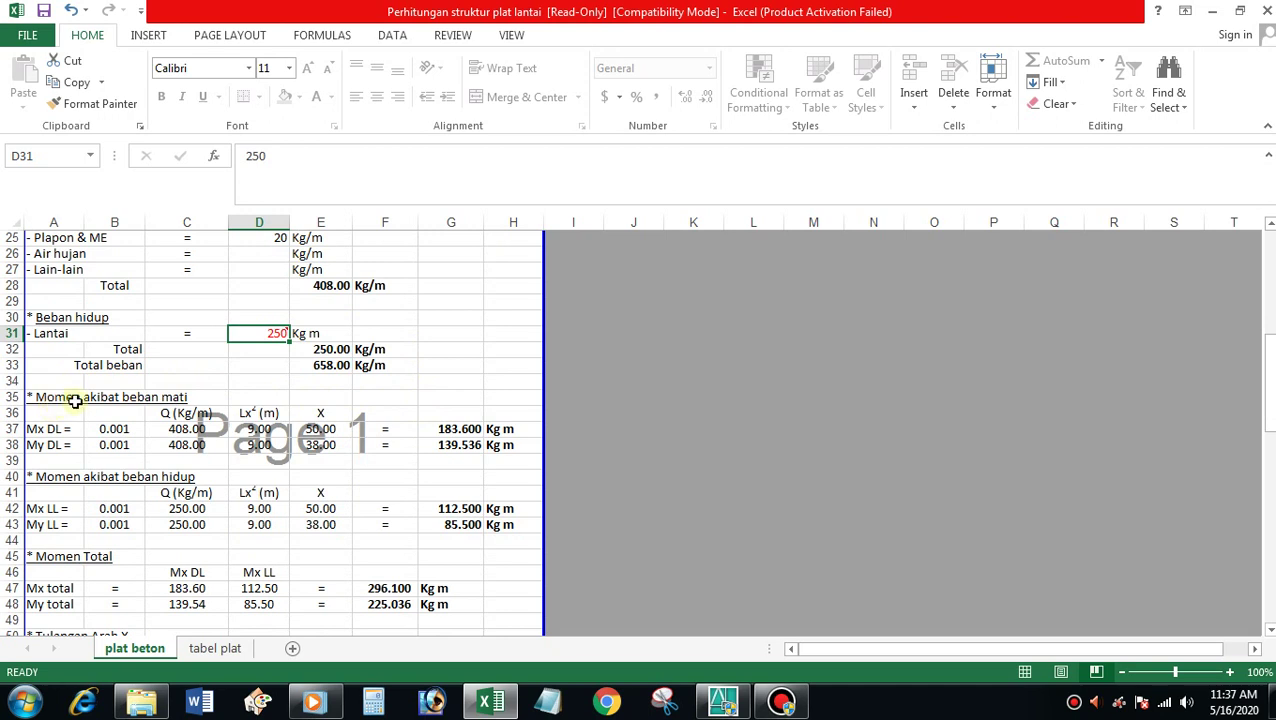
scroll(498, 433, down, 1)
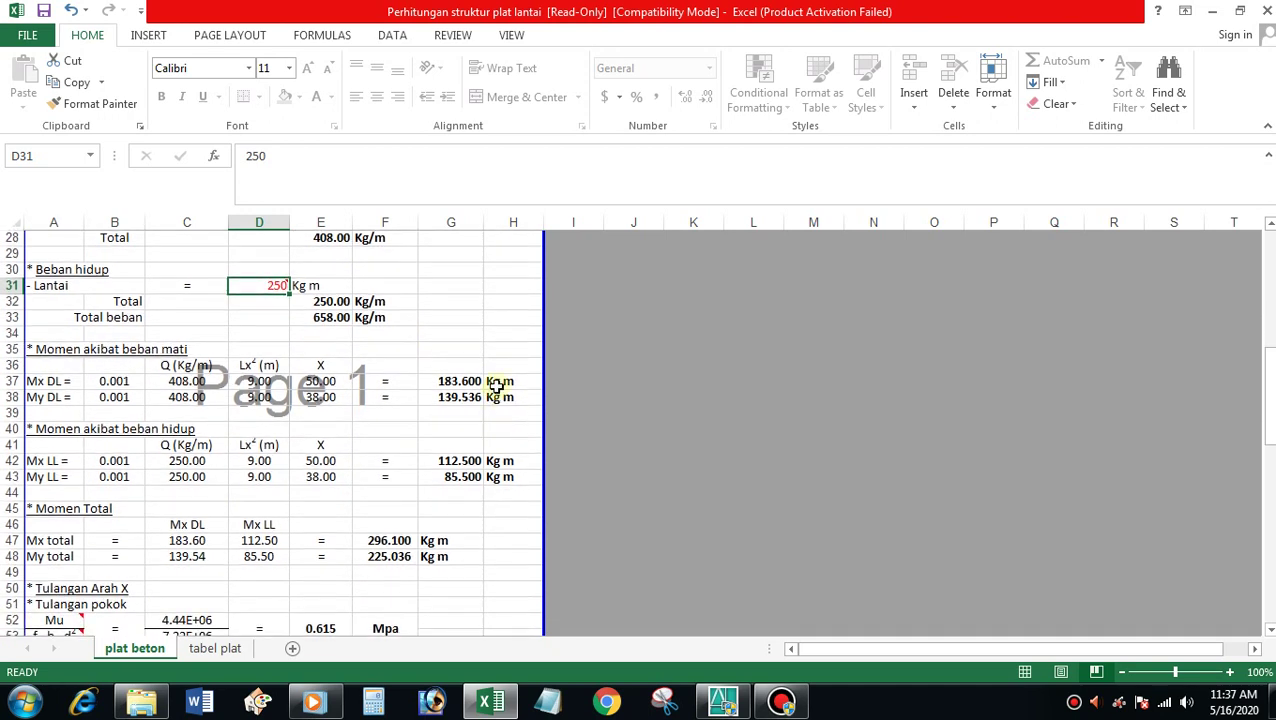
scroll(397, 470, down, 1)
scroll(397, 470, down, 2)
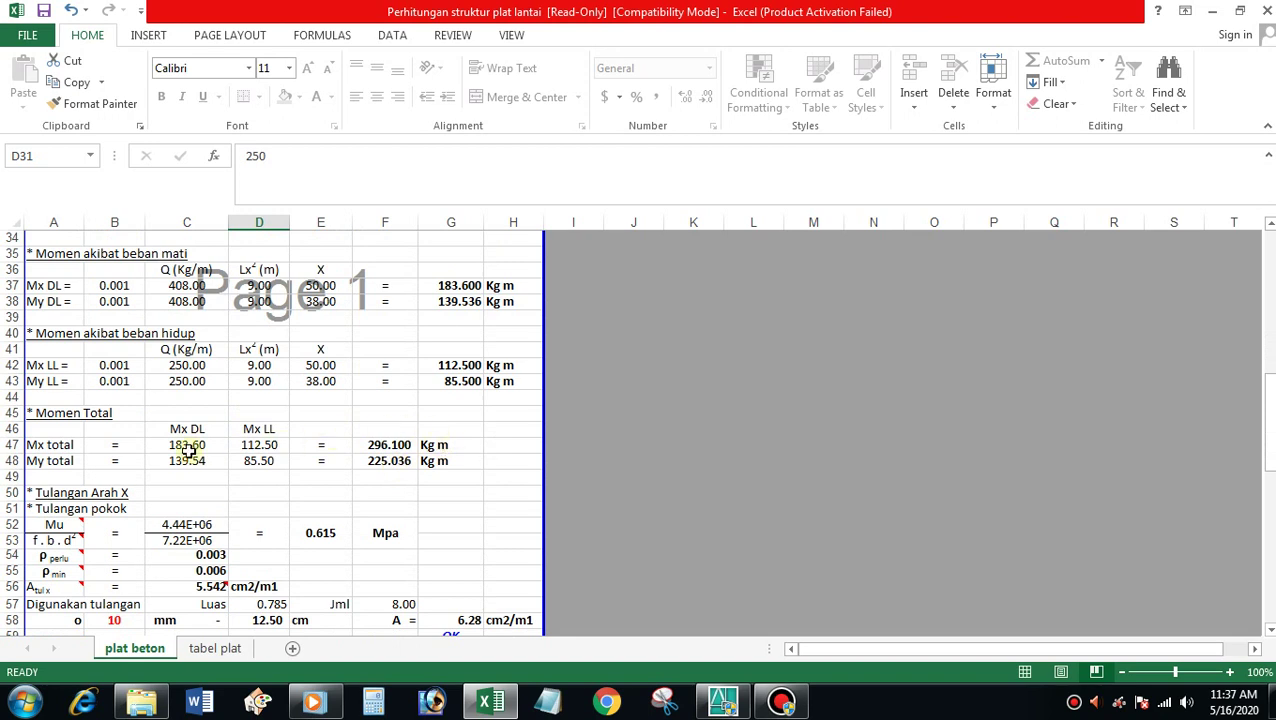
scroll(188, 451, down, 1)
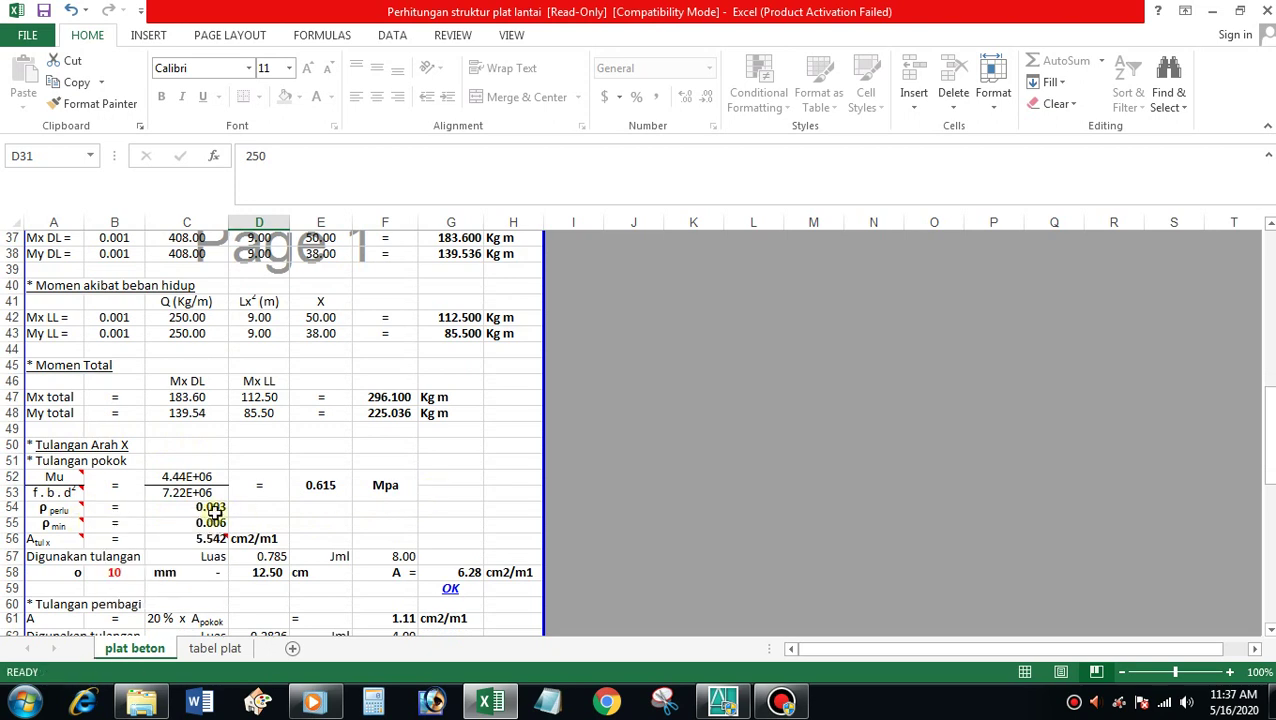
scroll(315, 443, down, 2)
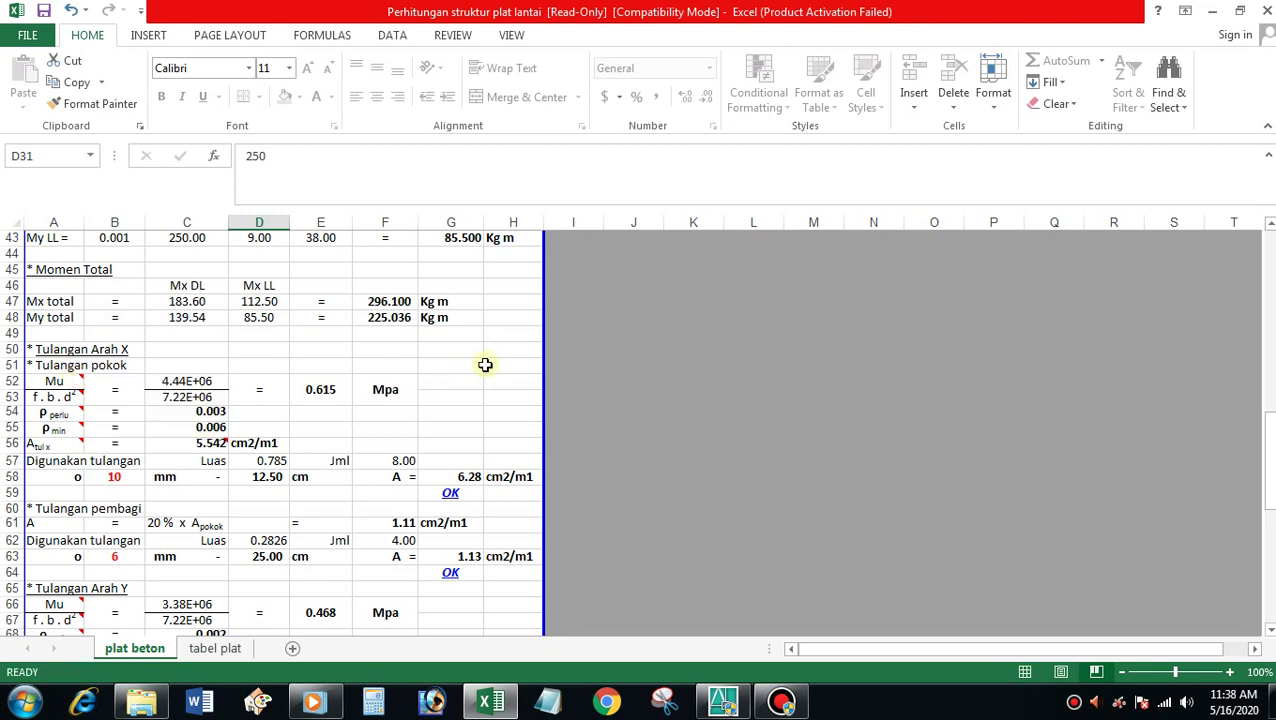
scroll(478, 364, down, 1)
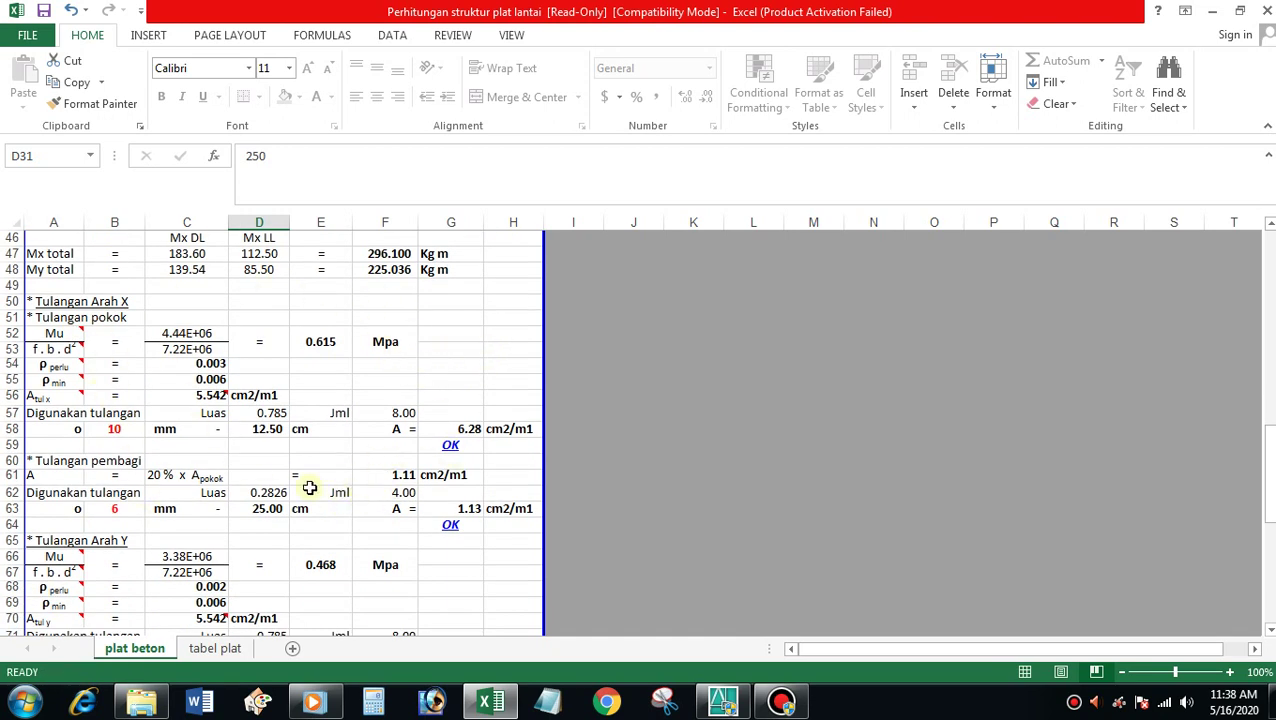
click(128, 432)
text(6)
key(Return)
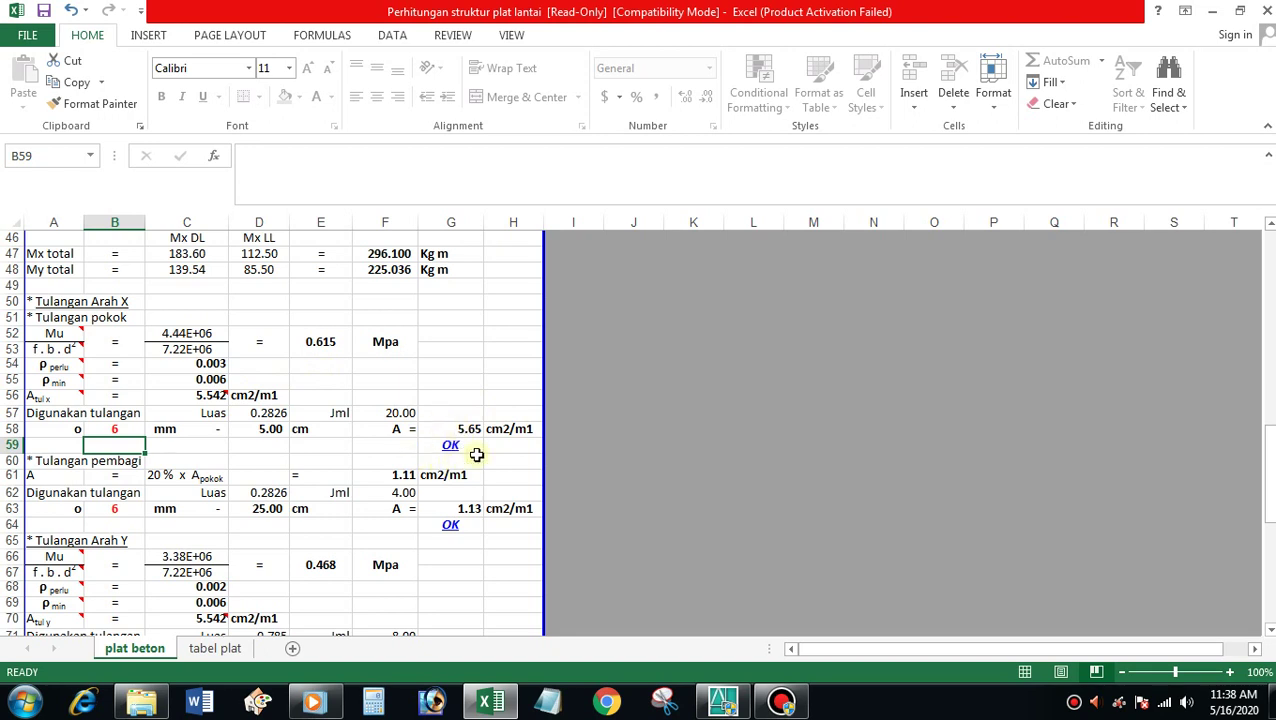
Test 8 mm main bars in B58, then settle on 10 mm at 12.50 cm spacing
click(140, 428)
text(8)
key(ctrl+Return)
key(Return)
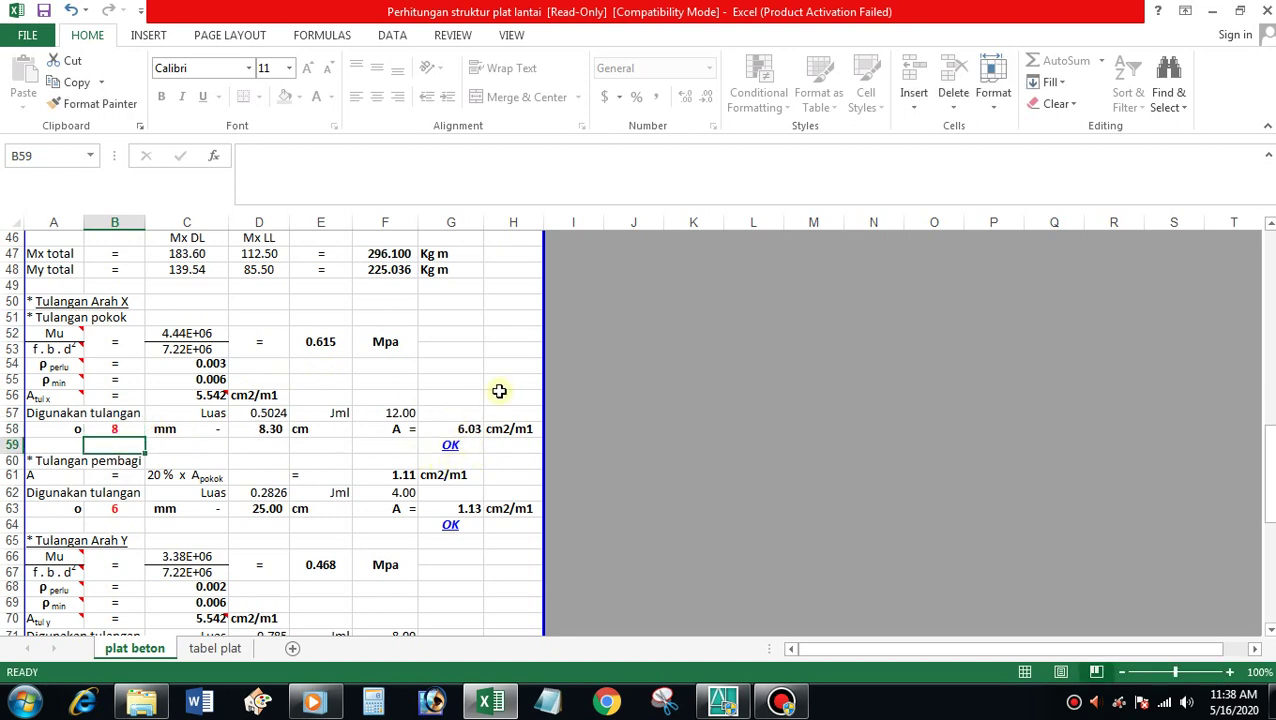
click(122, 428)
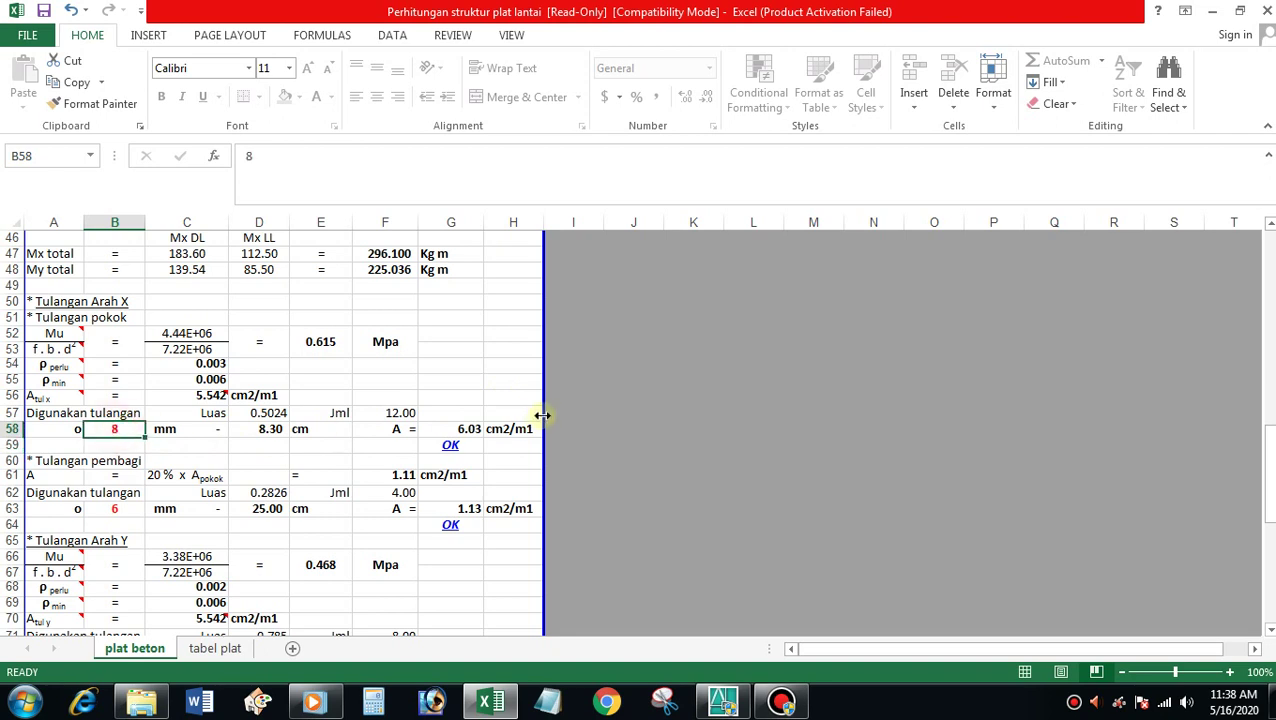
text(10)
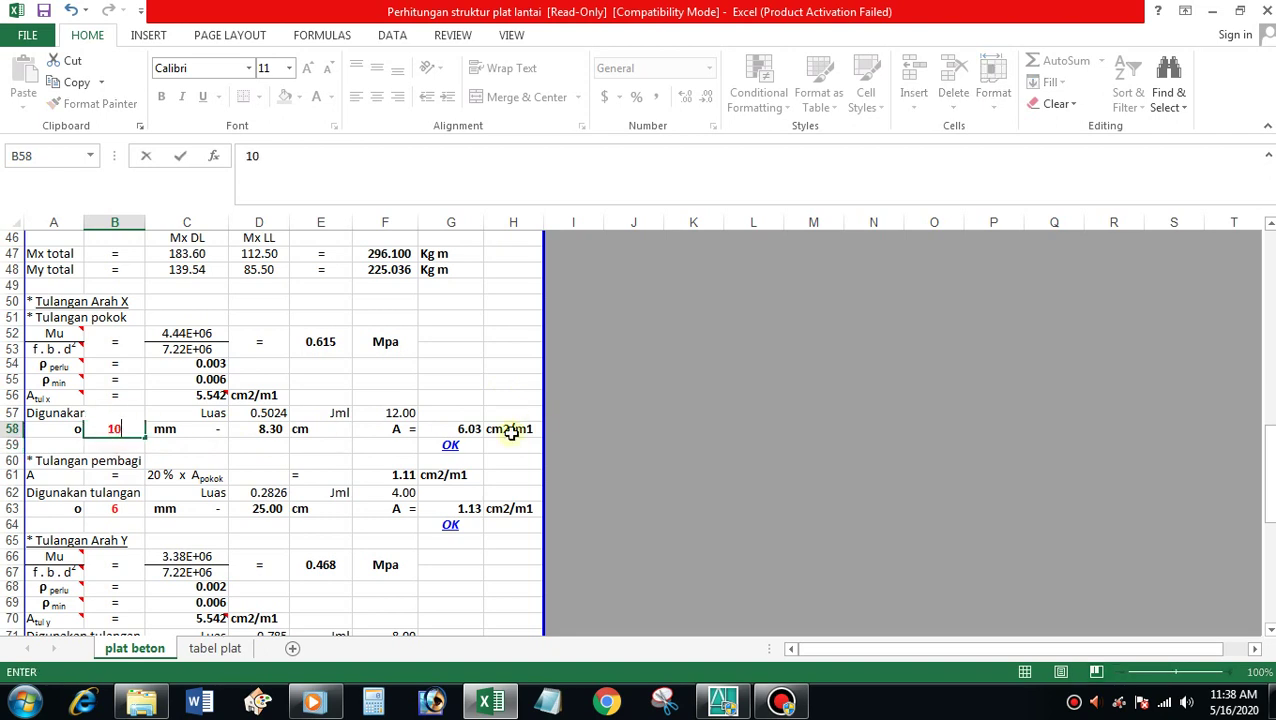
key(Return)
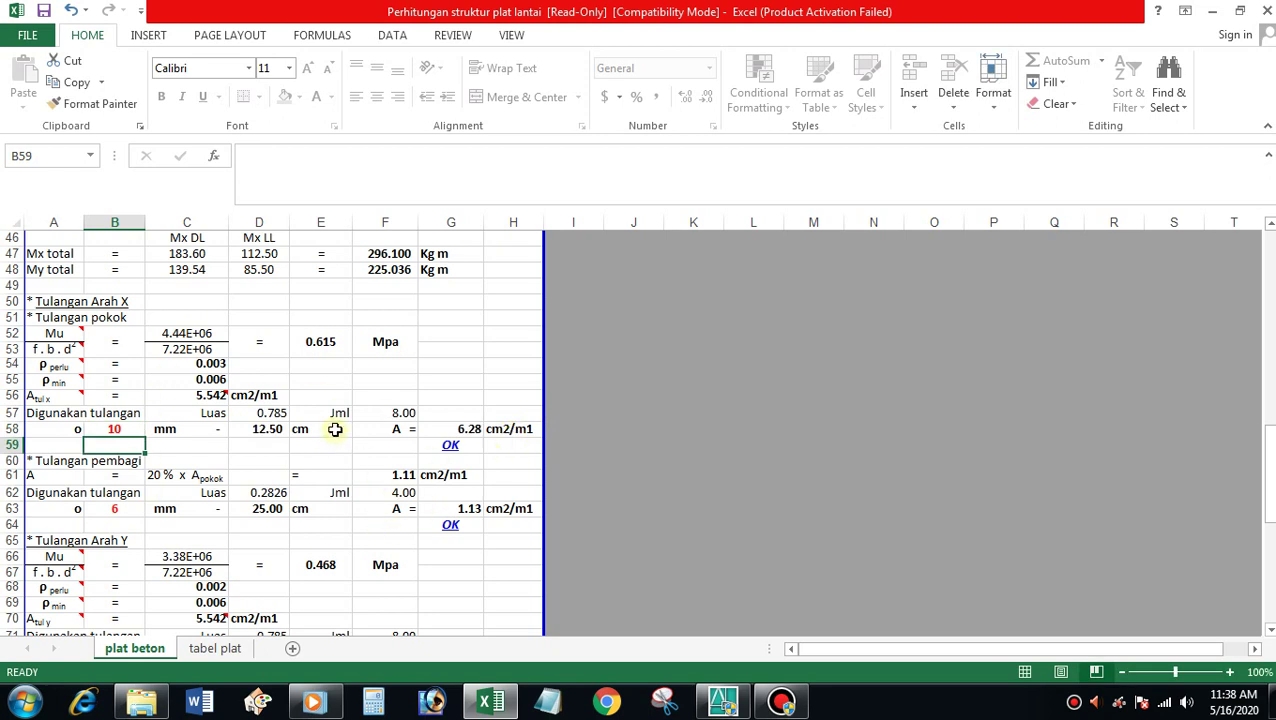
scroll(335, 429, down, 1)
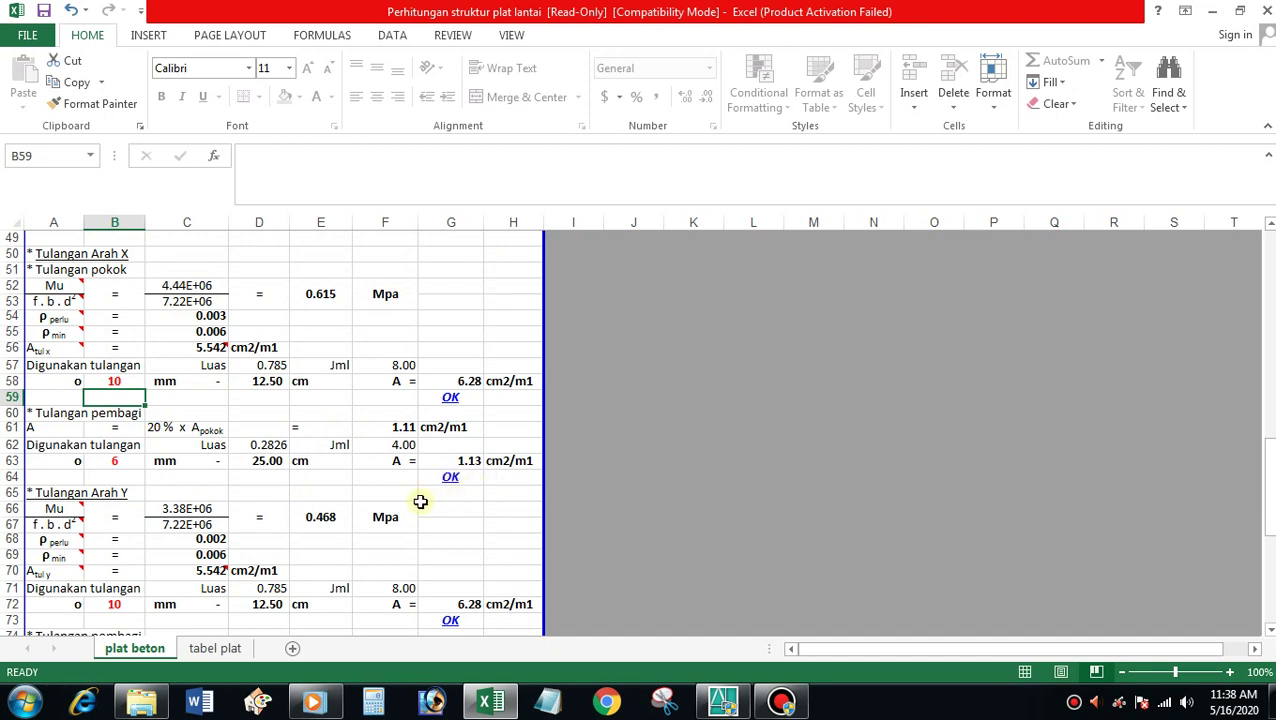
click(114, 461)
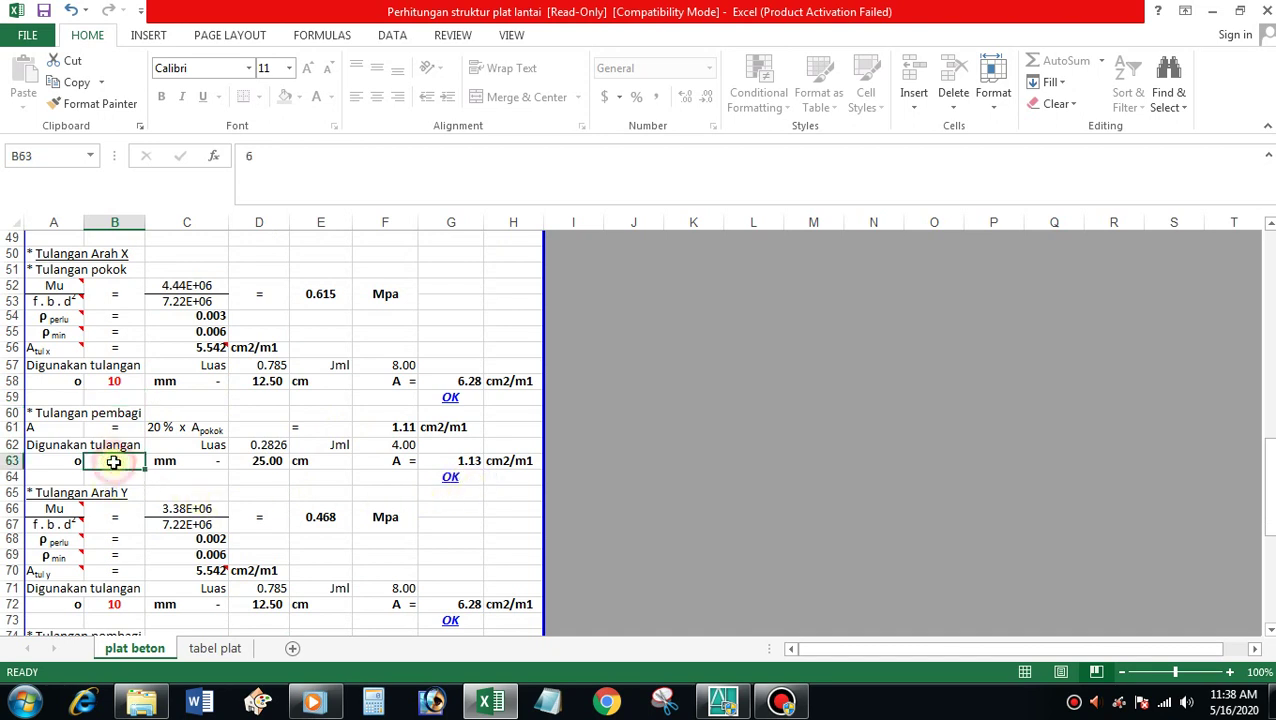
text(8)
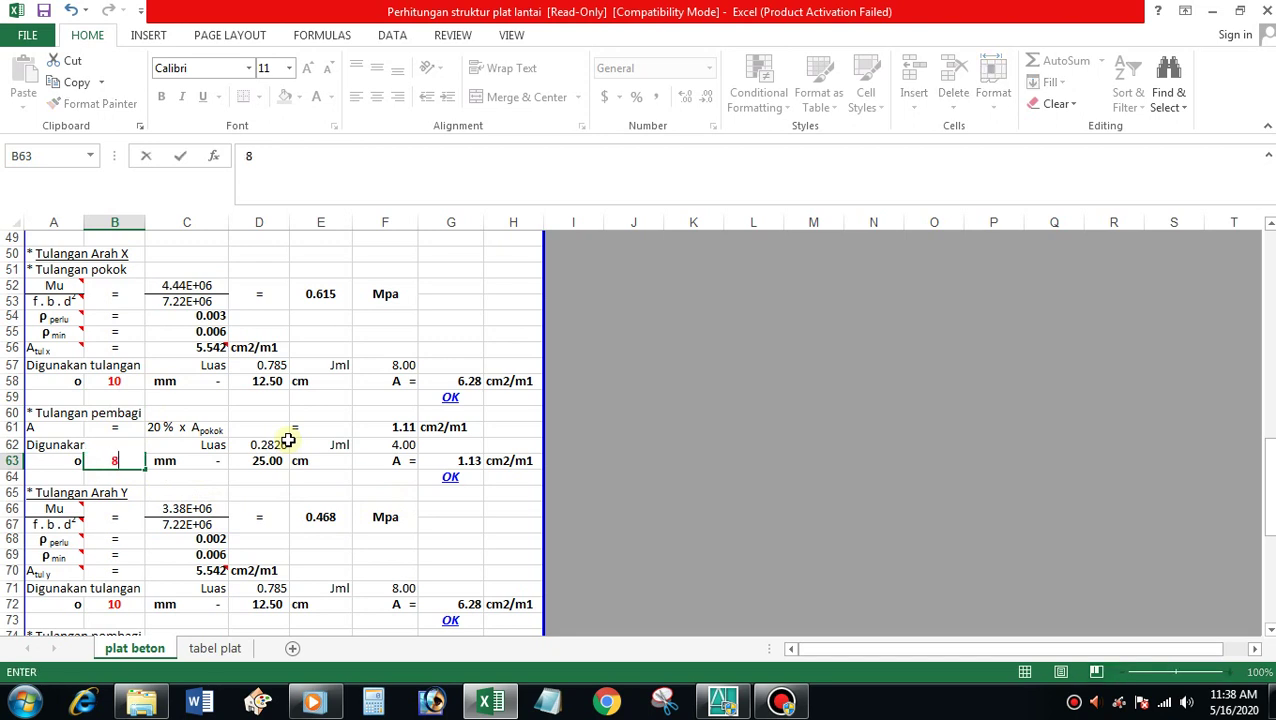
key(Return)
key(Up)
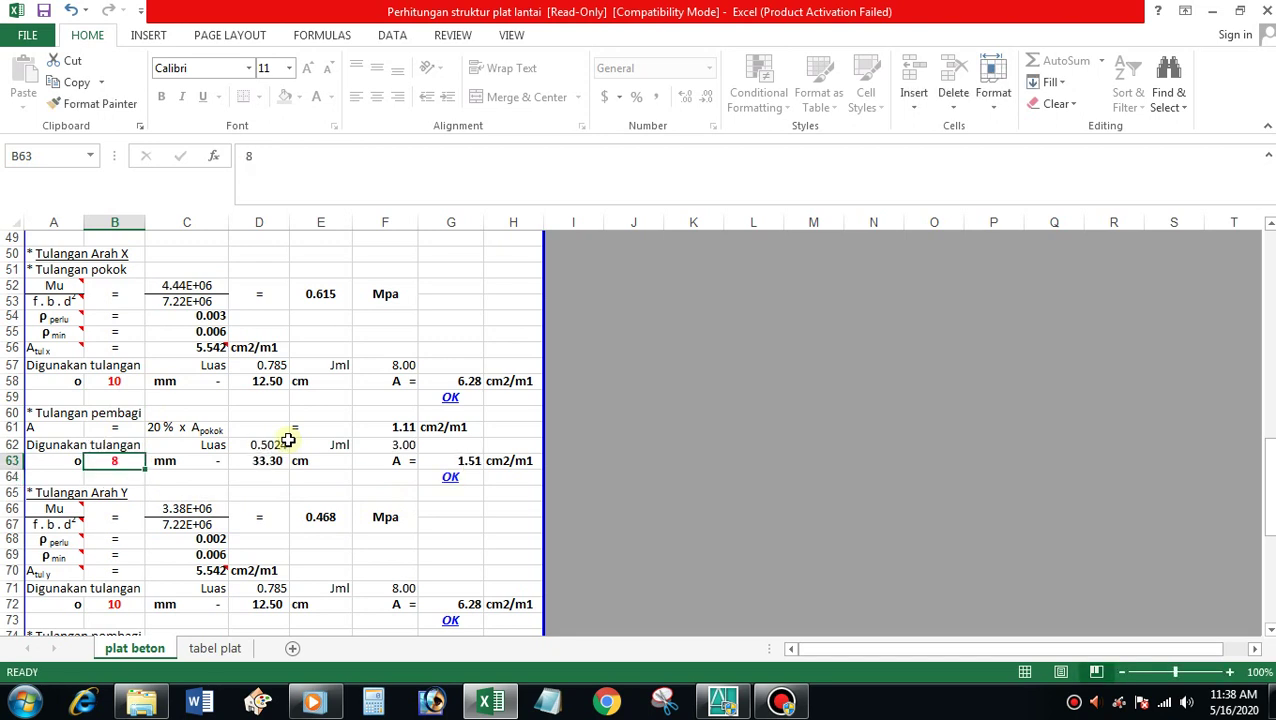
text(6)
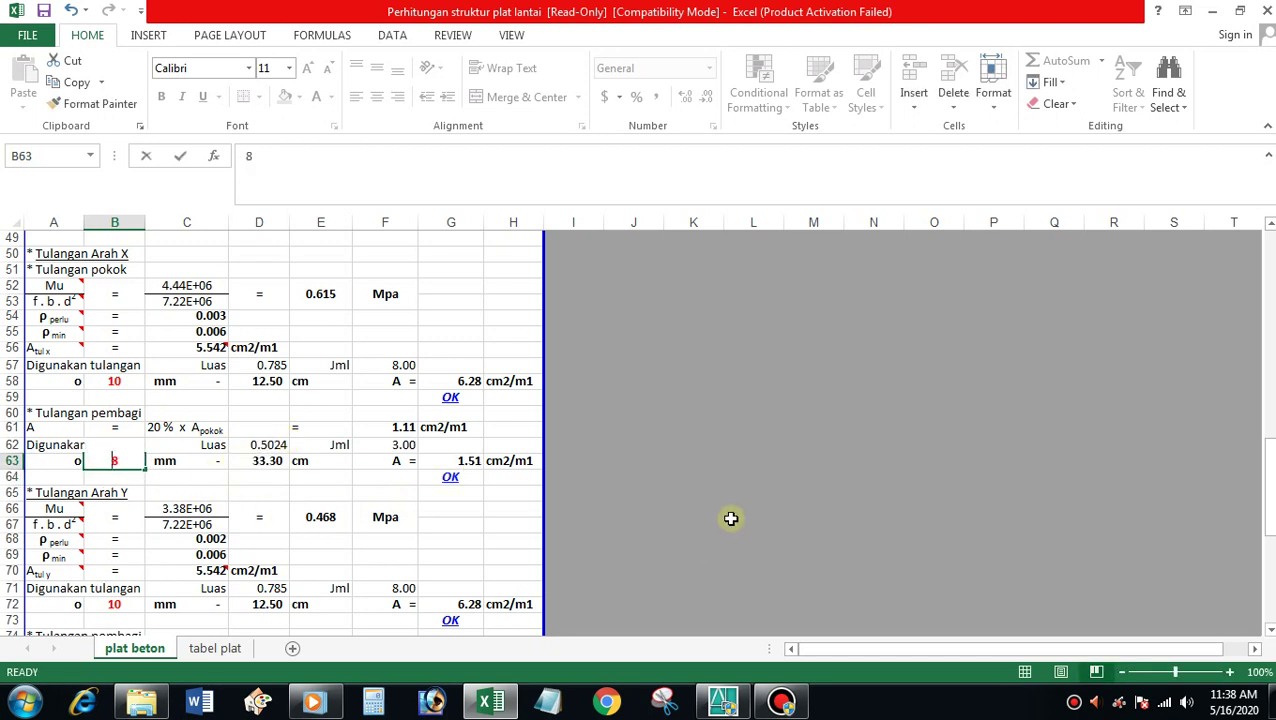
key(Return)
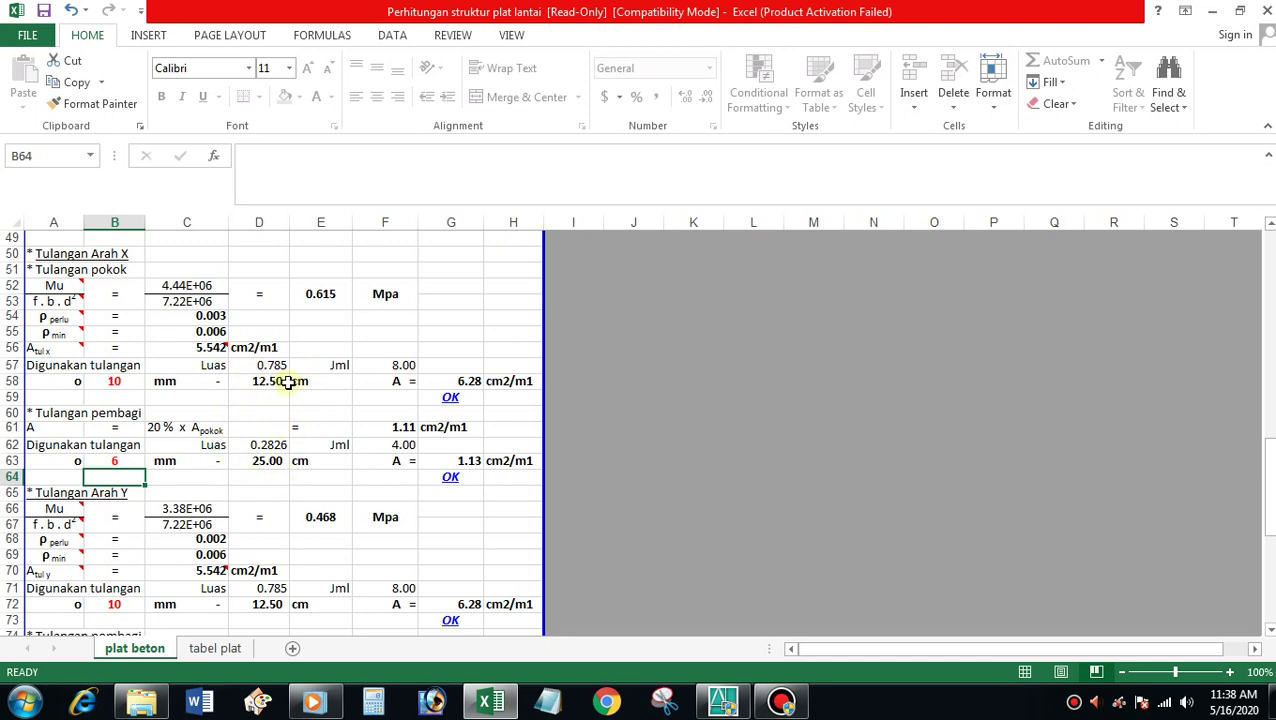
scroll(285, 380, down, 1)
scroll(325, 392, down, 1)
scroll(114, 380, down, 1)
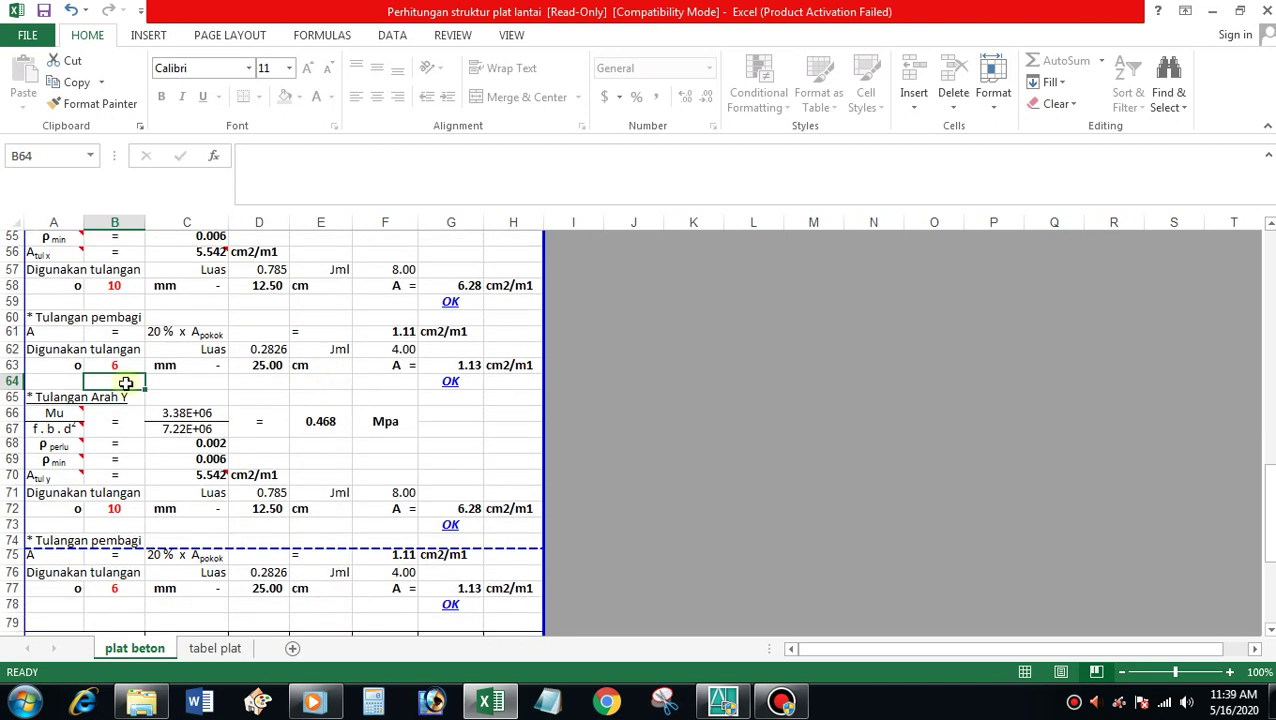
scroll(157, 381, down, 1)
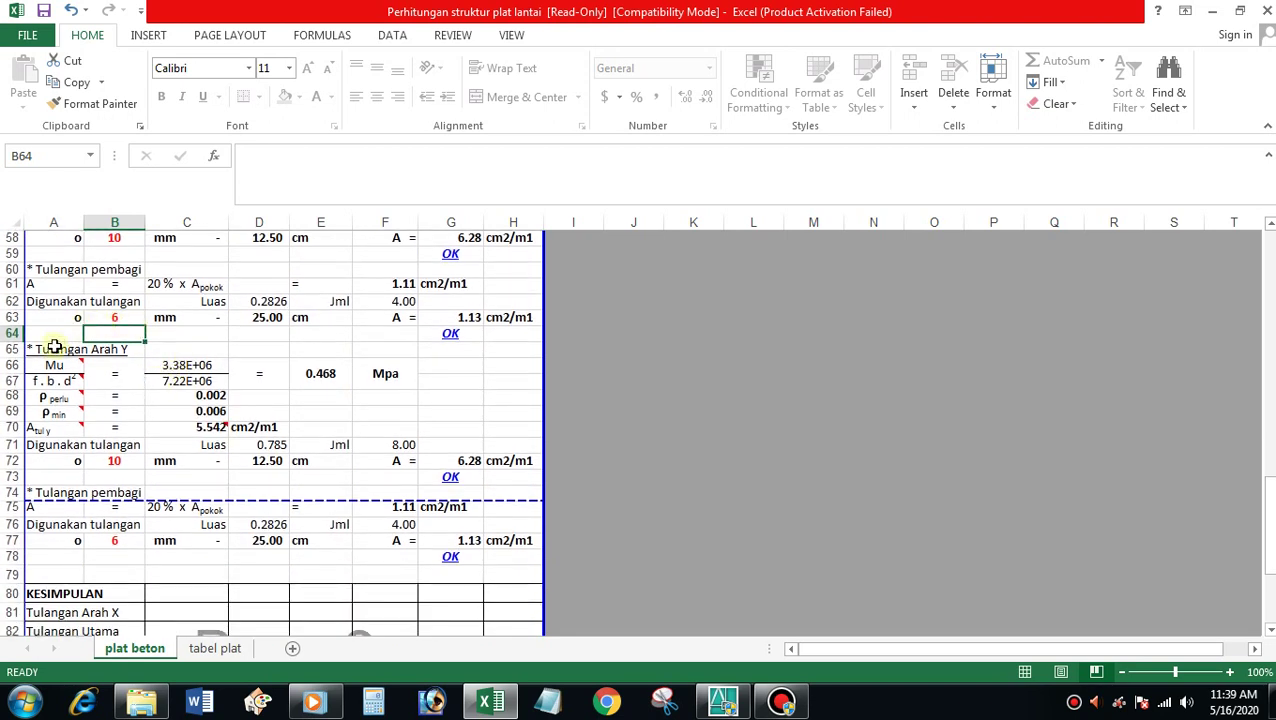
click(113, 462)
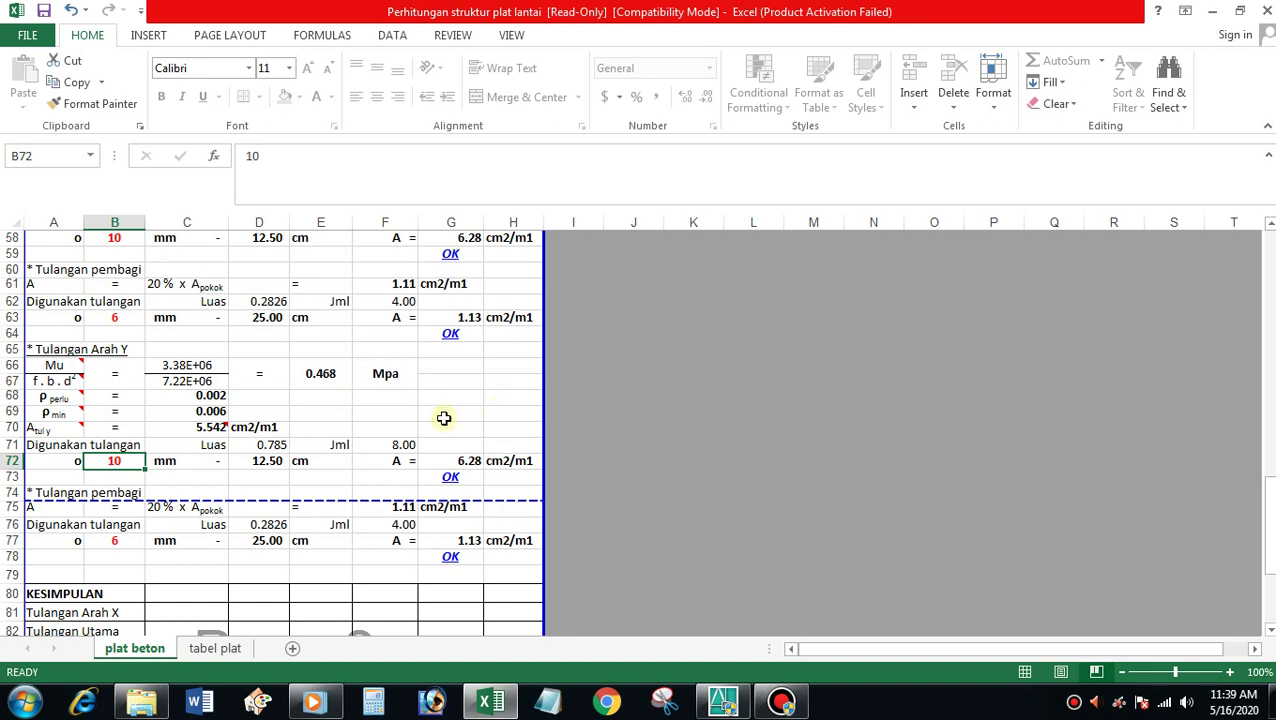
scroll(444, 418, down, 2)
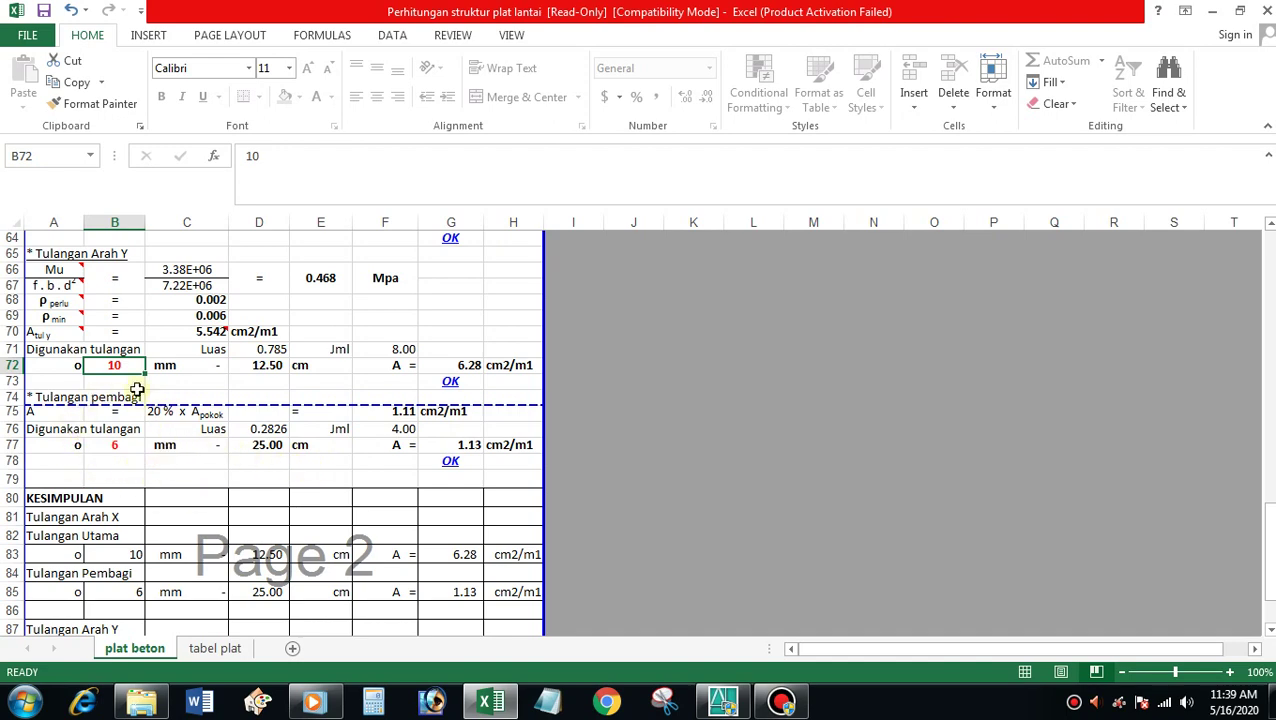
scroll(250, 415, down, 2)
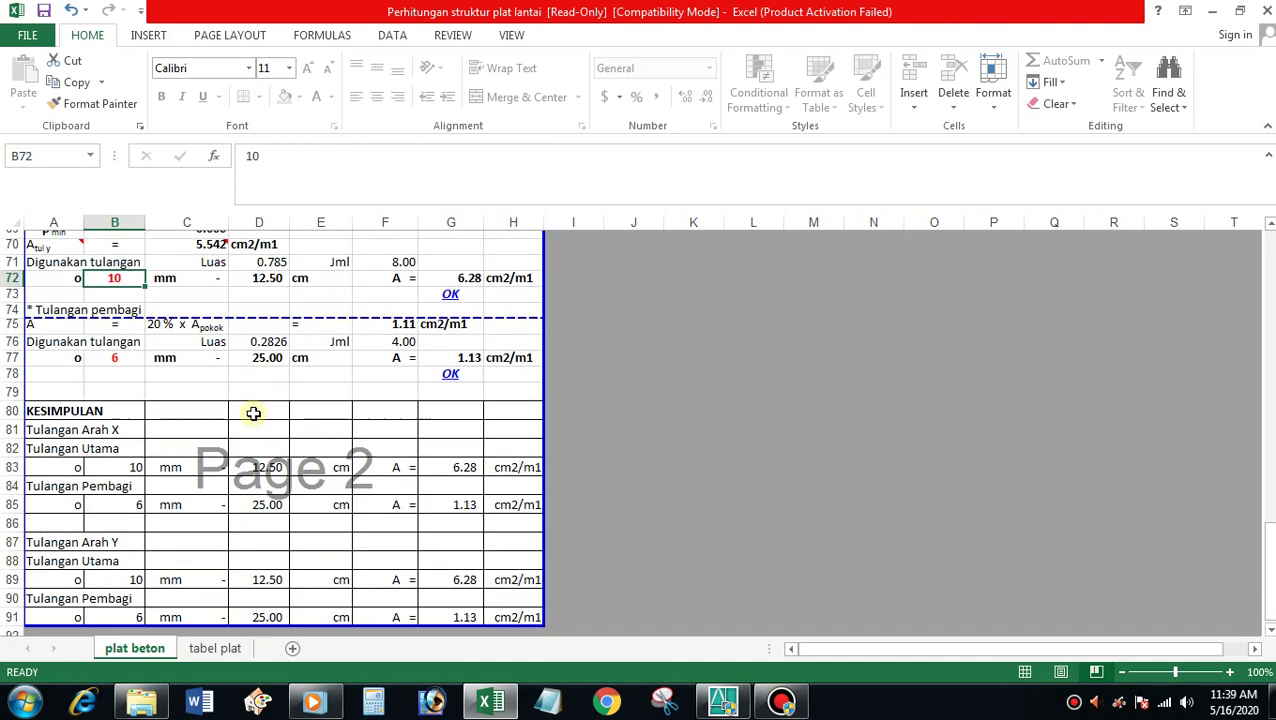
scroll(235, 390, down, 1)
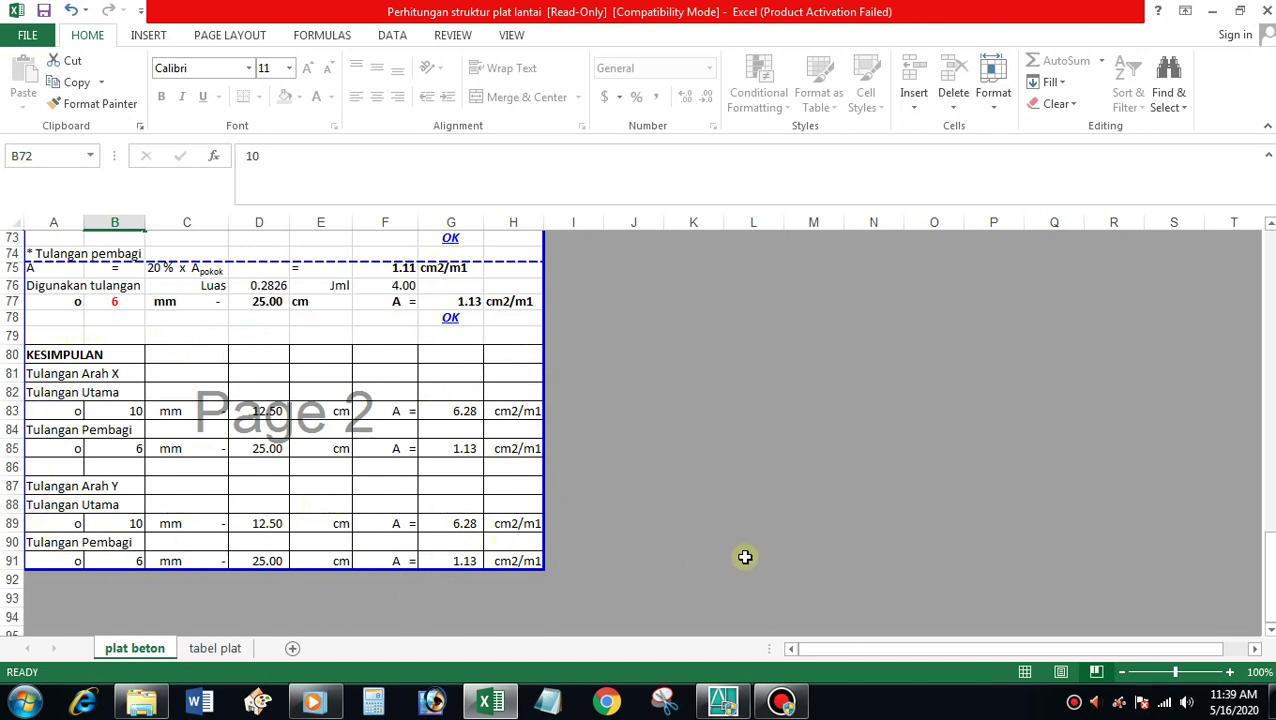
scroll(701, 502, up, 2)
scroll(701, 502, up, 1)
scroll(701, 502, up, 2)
scroll(701, 502, up, 1)
scroll(701, 502, up, 2)
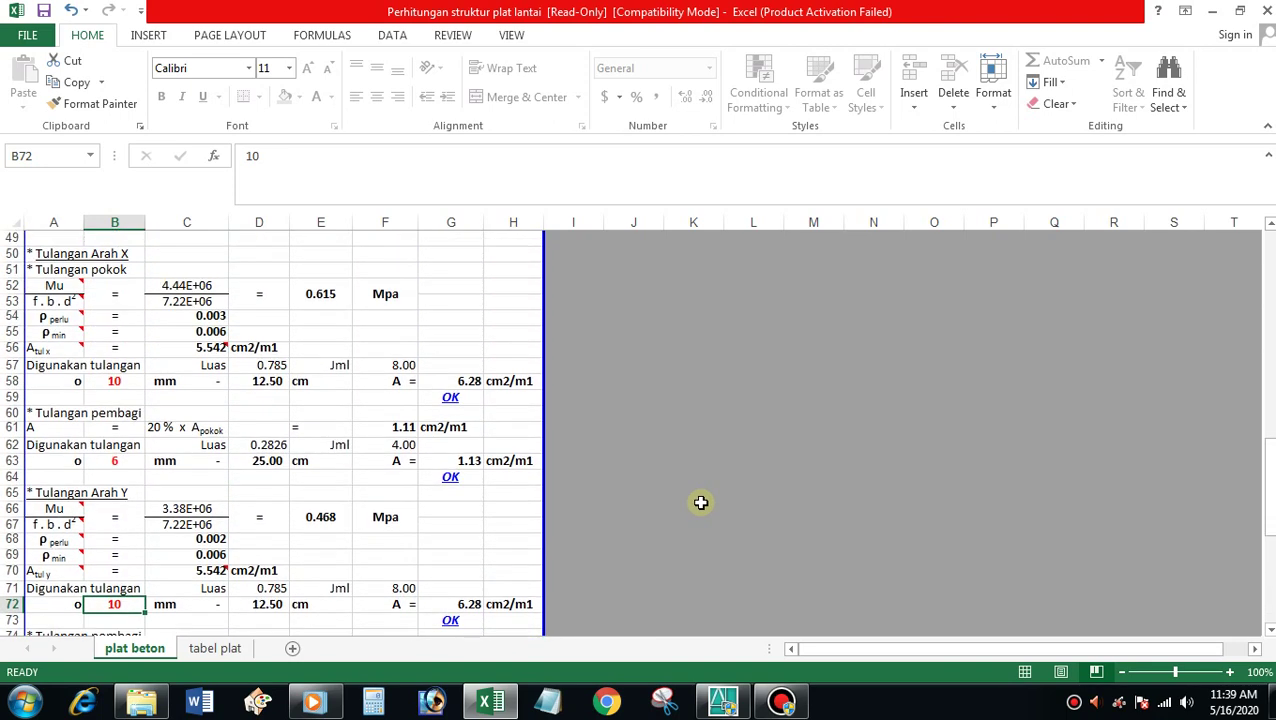
scroll(698, 501, up, 4)
scroll(681, 495, up, 2)
scroll(656, 494, up, 2)
scroll(656, 494, up, 3)
scroll(655, 493, up, 1)
scroll(653, 491, up, 4)
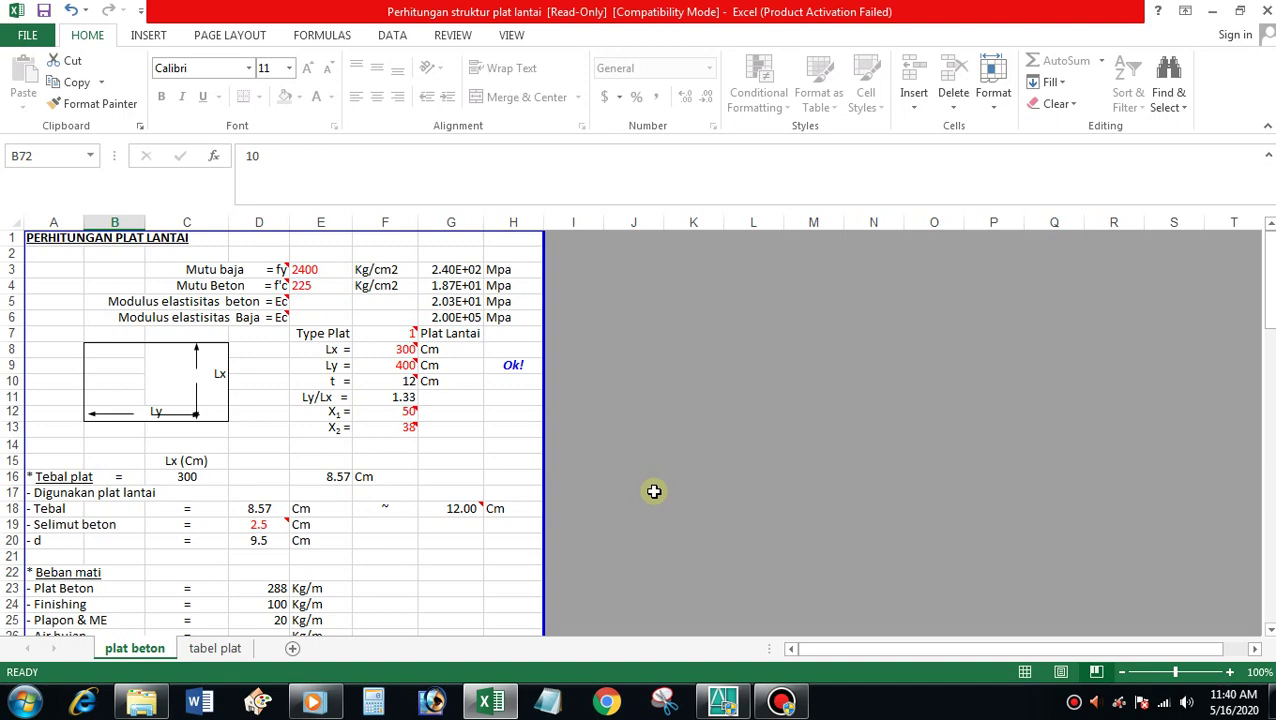
scroll(530, 390, down, 1)
scroll(507, 385, down, 3)
scroll(494, 387, down, 5)
scroll(494, 387, down, 1)
scroll(494, 387, down, 5)
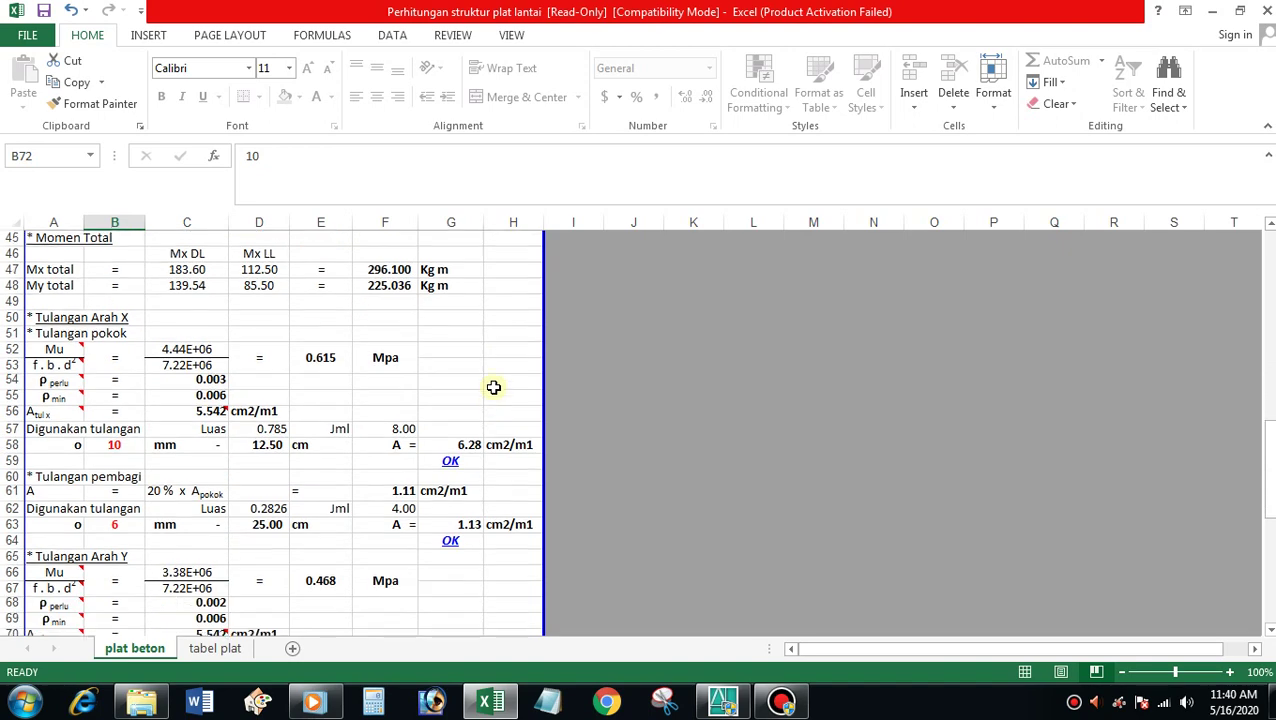
scroll(494, 387, down, 5)
scroll(494, 387, down, 1)
scroll(494, 387, down, 4)
scroll(494, 387, down, 2)
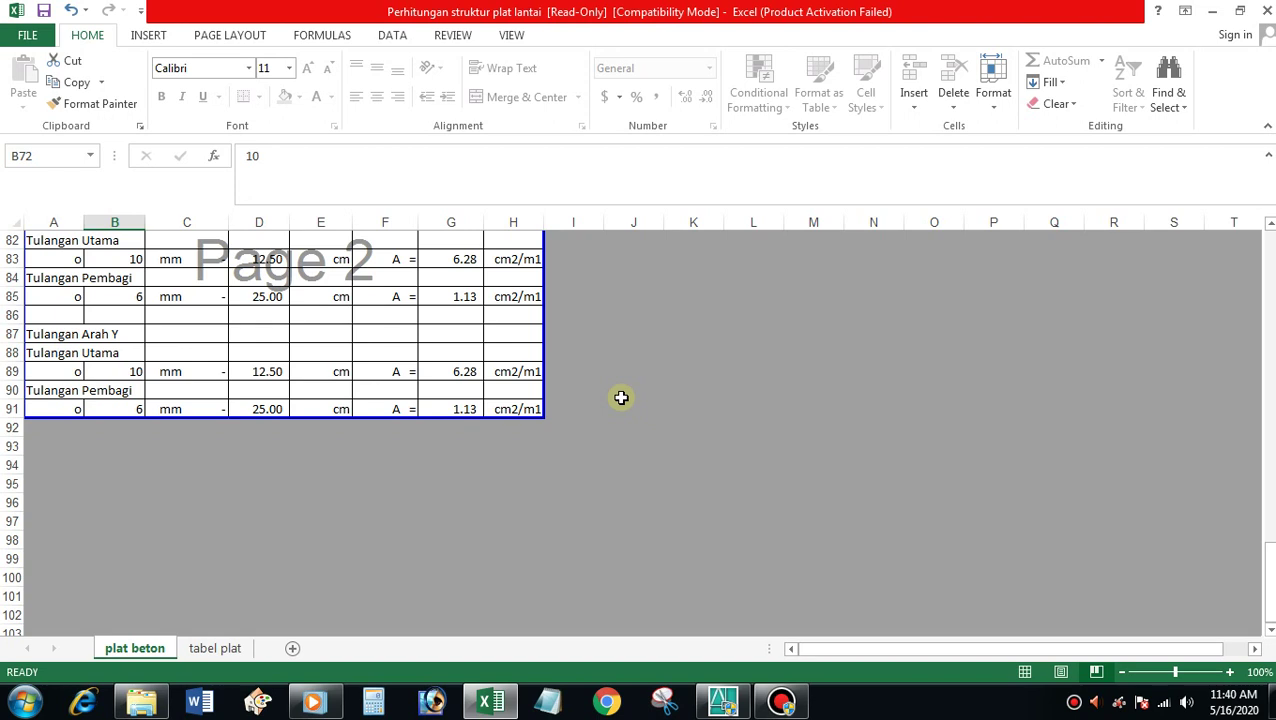
scroll(507, 392, up, 4)
scroll(507, 392, up, 3)
scroll(507, 393, up, 3)
scroll(507, 393, up, 3)
scroll(510, 396, up, 5)
scroll(513, 398, up, 4)
scroll(513, 398, up, 2)
scroll(513, 398, up, 3)
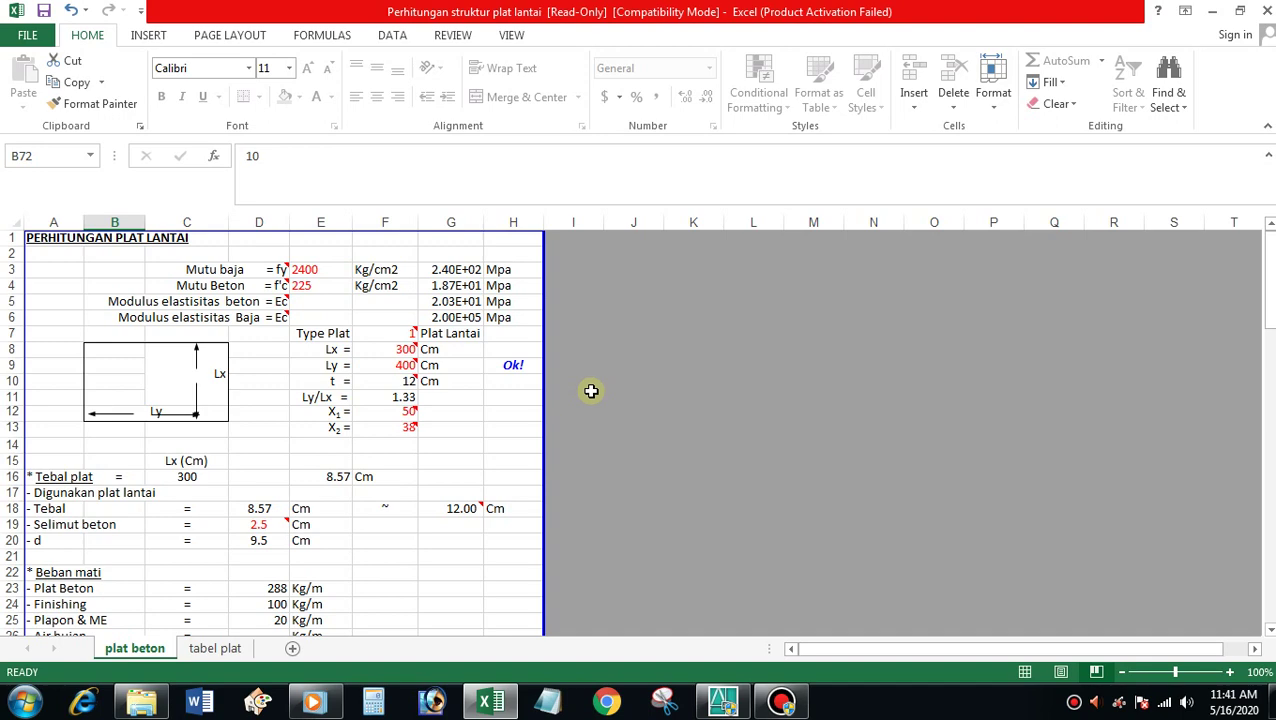
scroll(421, 405, down, 7)
scroll(421, 405, down, 5)
scroll(421, 405, down, 2)
scroll(421, 405, down, 5)
scroll(421, 405, down, 2)
scroll(421, 405, down, 2)
scroll(421, 405, up, 1)
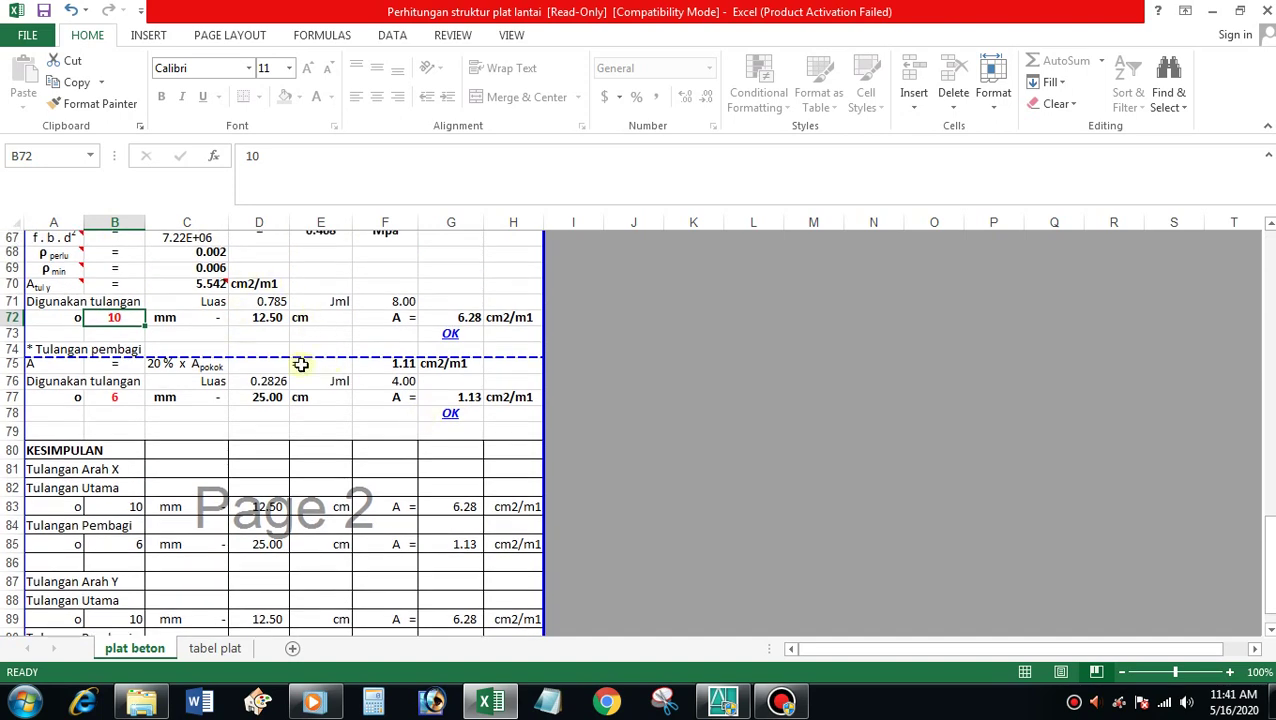